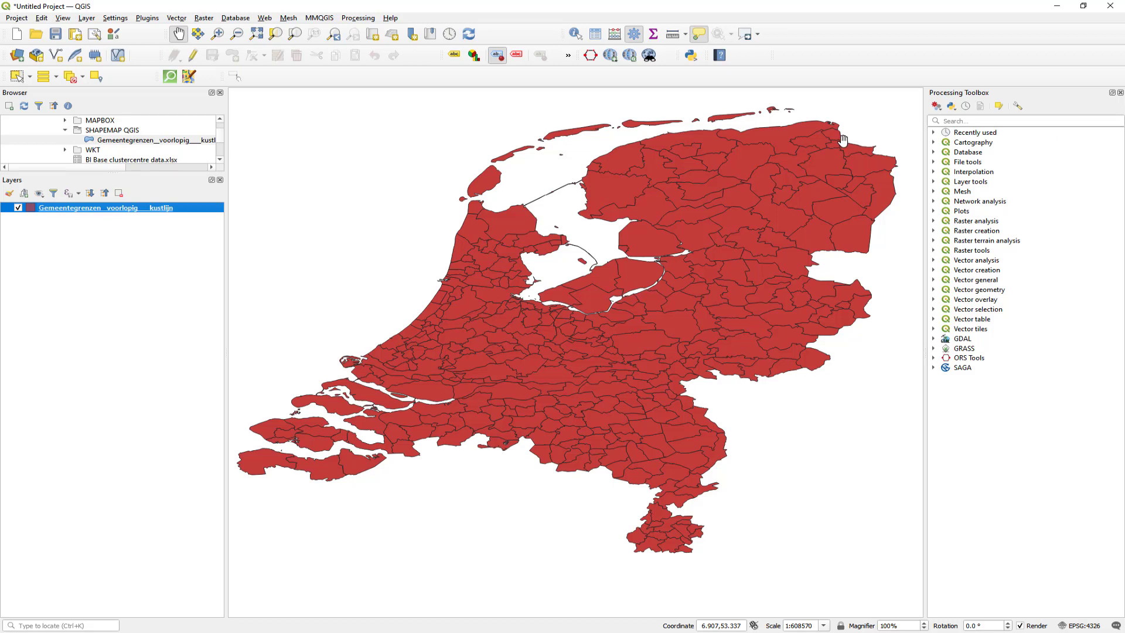
# Switch to the empty QGIS project window
pyautogui.moveTo(843, 140)
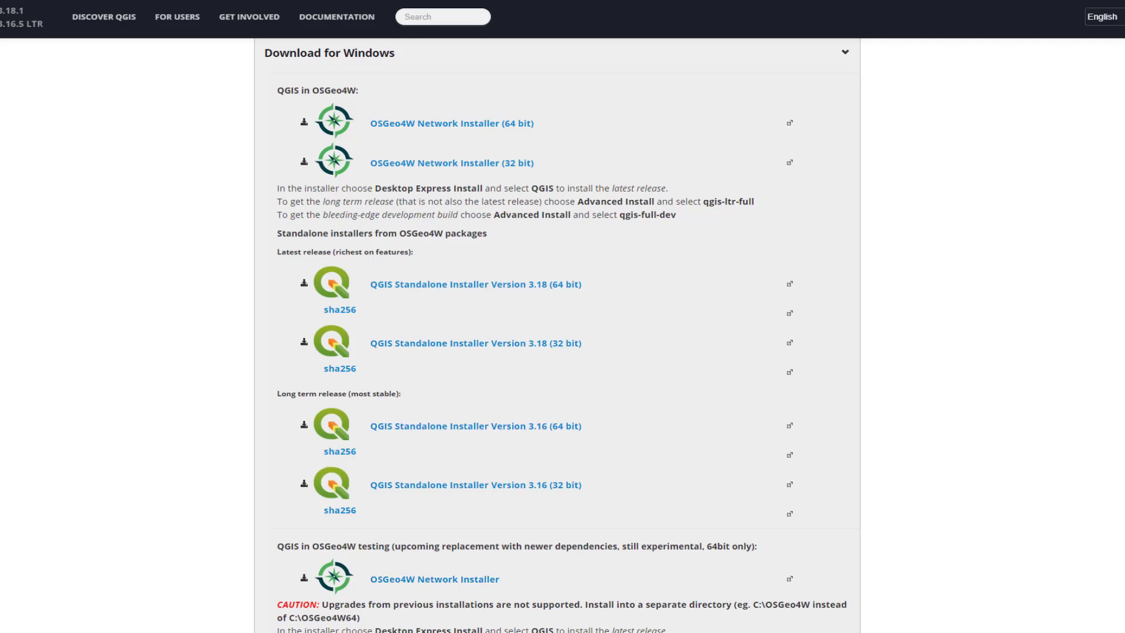
pyautogui.click(553, 586)
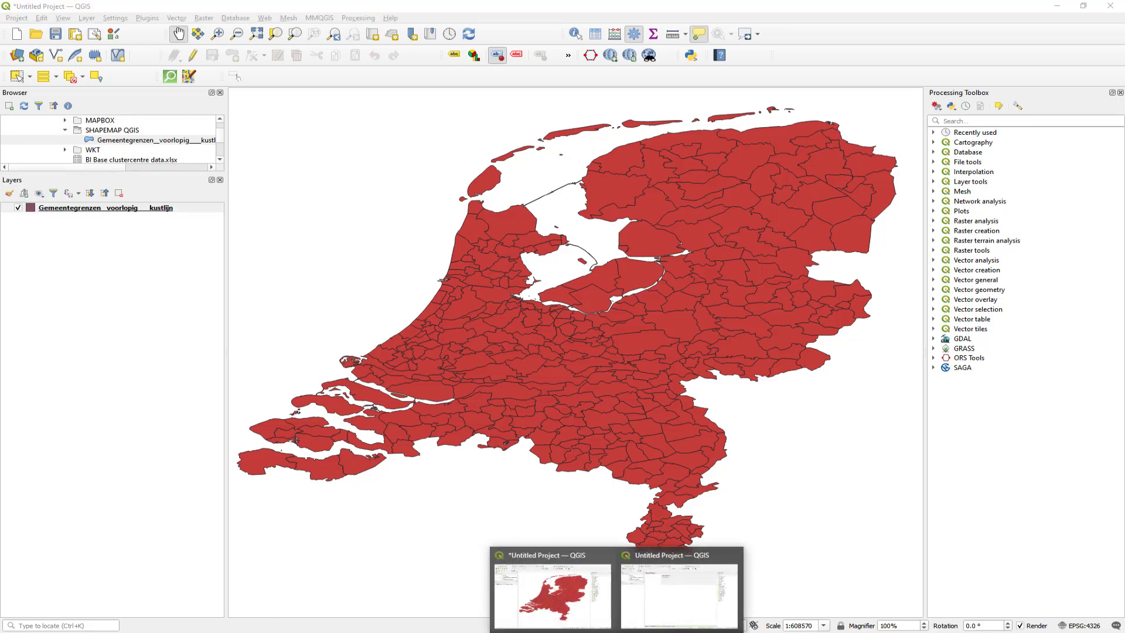
pyautogui.click(658, 621)
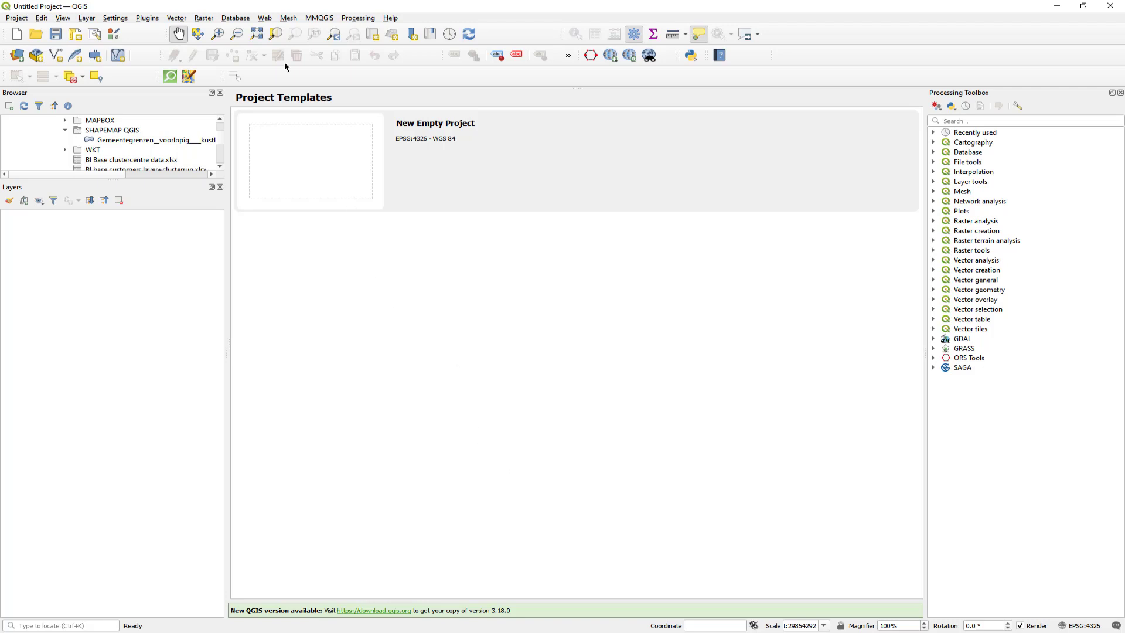
# Review the installed plugins, including QuickMapServices, in the plugin manager and close it
pyautogui.click(147, 18)
pyautogui.moveTo(172, 24)
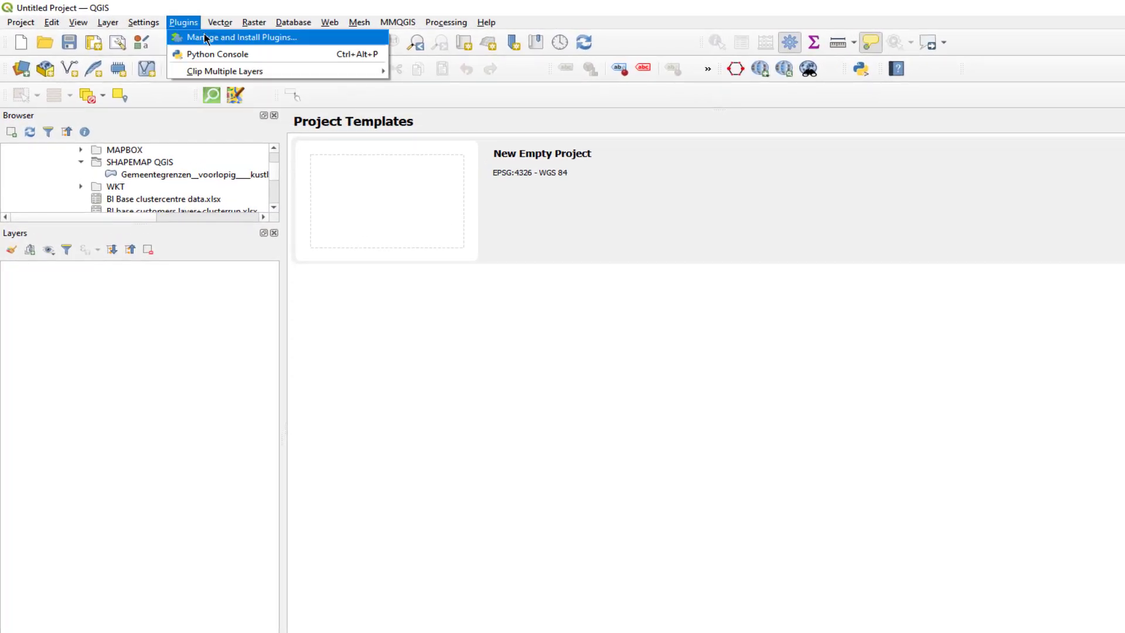
pyautogui.click(206, 38)
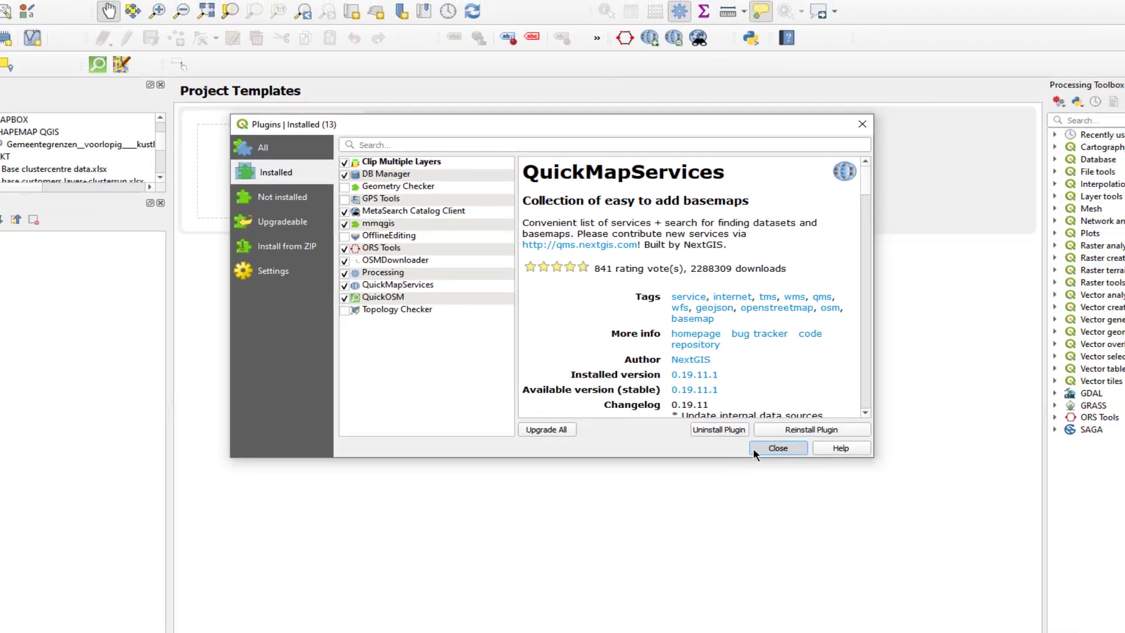
pyautogui.click(793, 489)
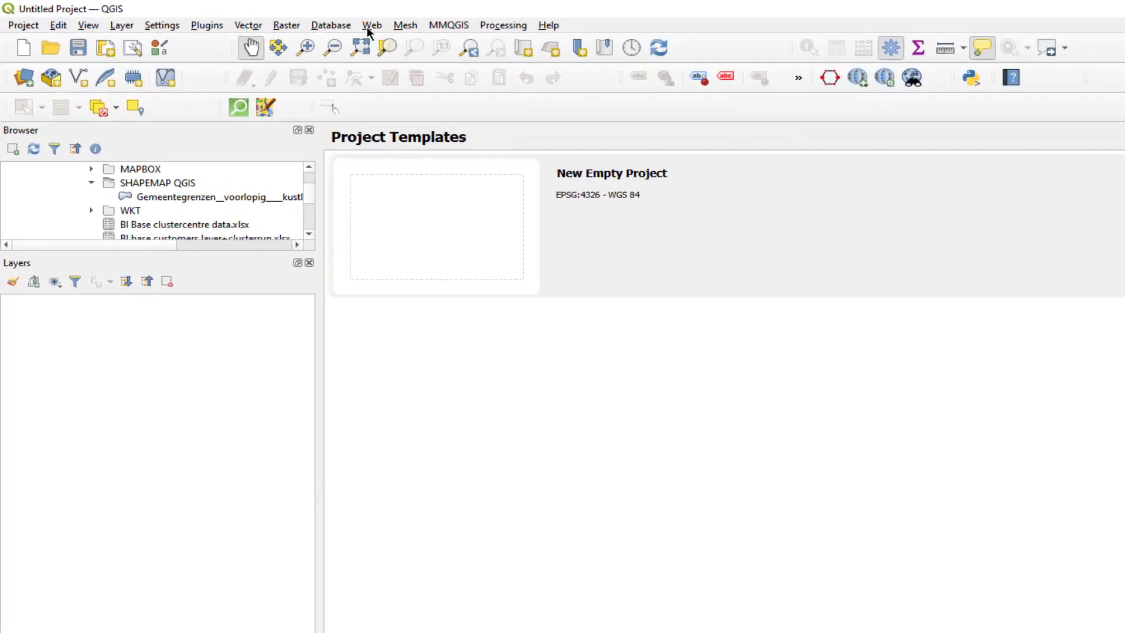
# Add the OSM Standard basemap through QuickMapServices
pyautogui.click(269, 18)
pyautogui.moveTo(458, 86)
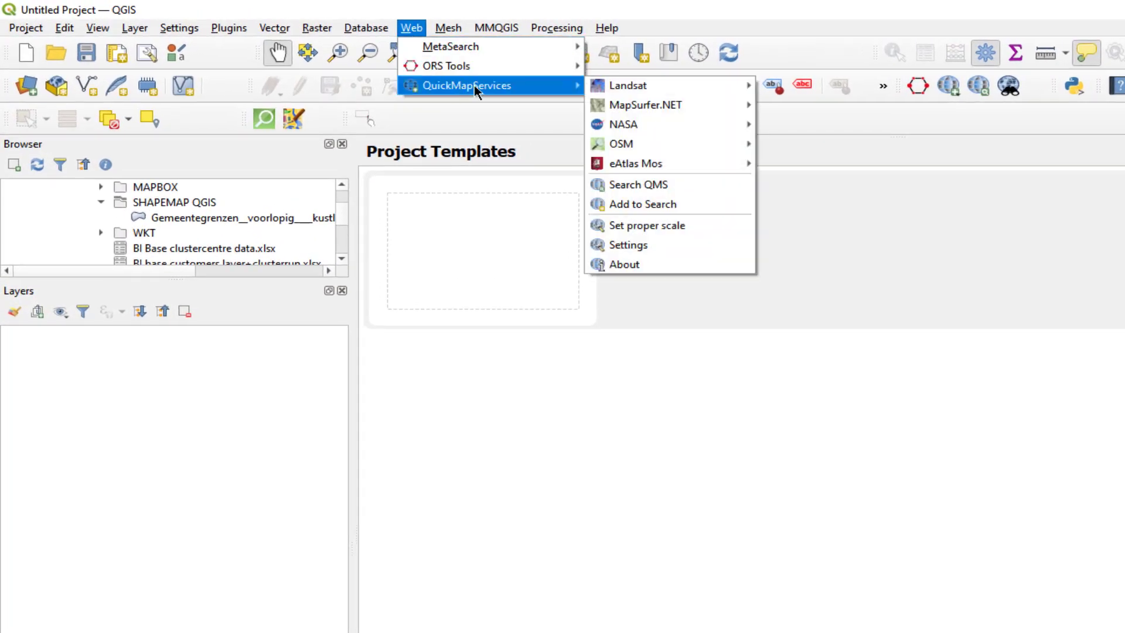
pyautogui.moveTo(707, 152)
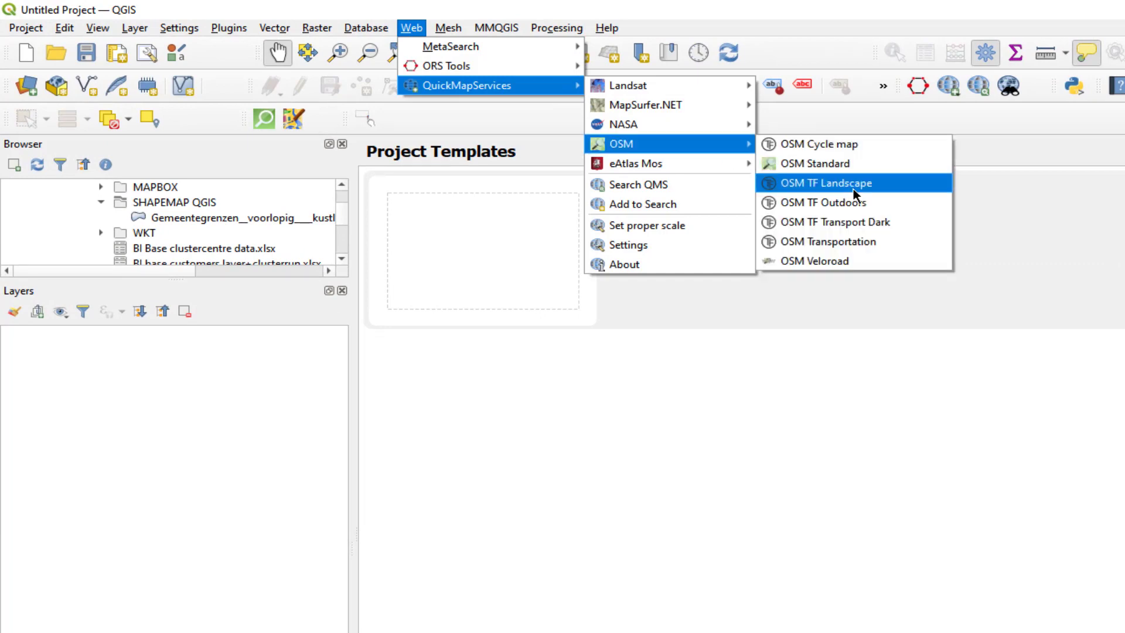
pyautogui.click(846, 163)
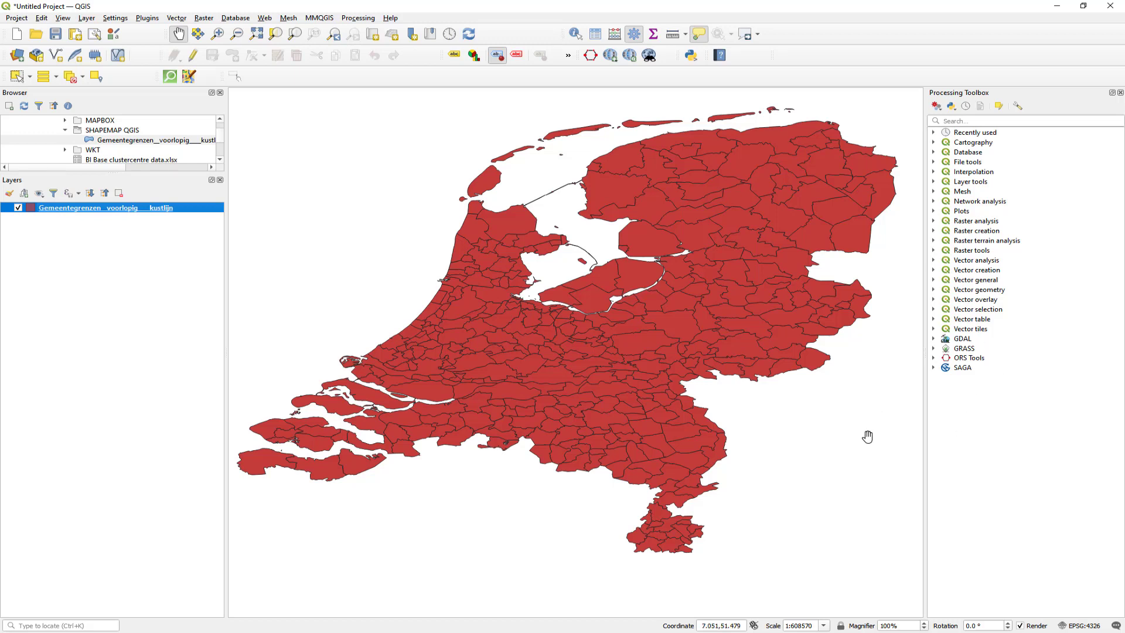
# Clear the existing layer and load the Gemeentegrenzen__voorlopig____kustlijn shapefile from the SHAPEMAP QGIS folder into the map
pyautogui.hotkey('ctrl', 'd')
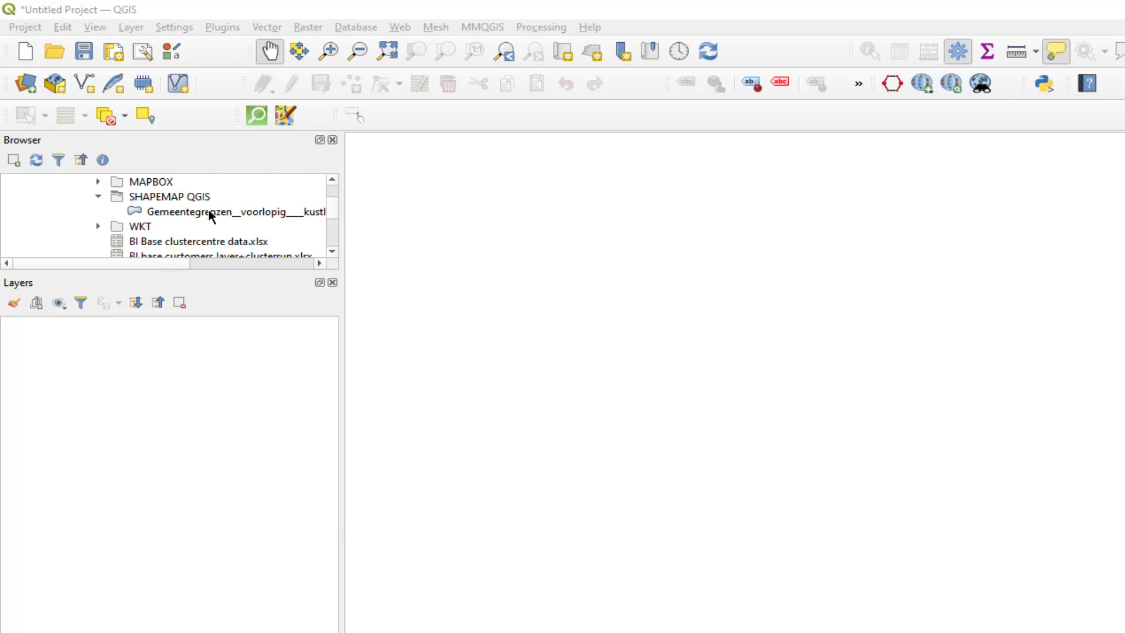
pyautogui.moveTo(210, 216); pyautogui.dragTo(635, 354)
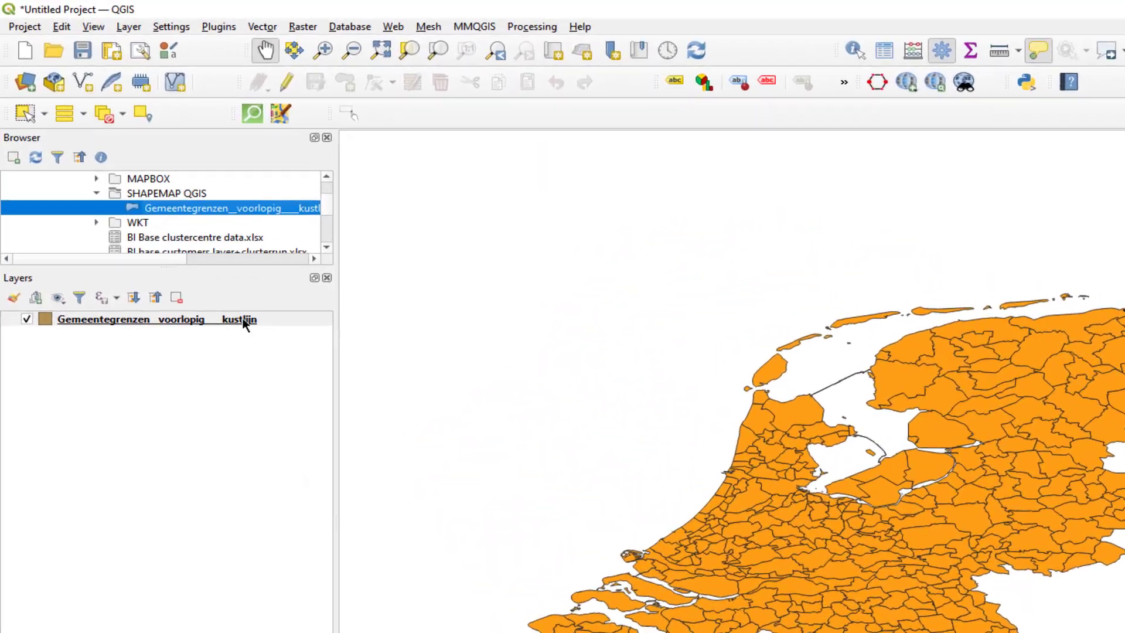
# Duplicate the Gemeentegrenzen__voorlopig____kustlijn layer
pyautogui.click(162, 214)
pyautogui.rightClick(160, 213)
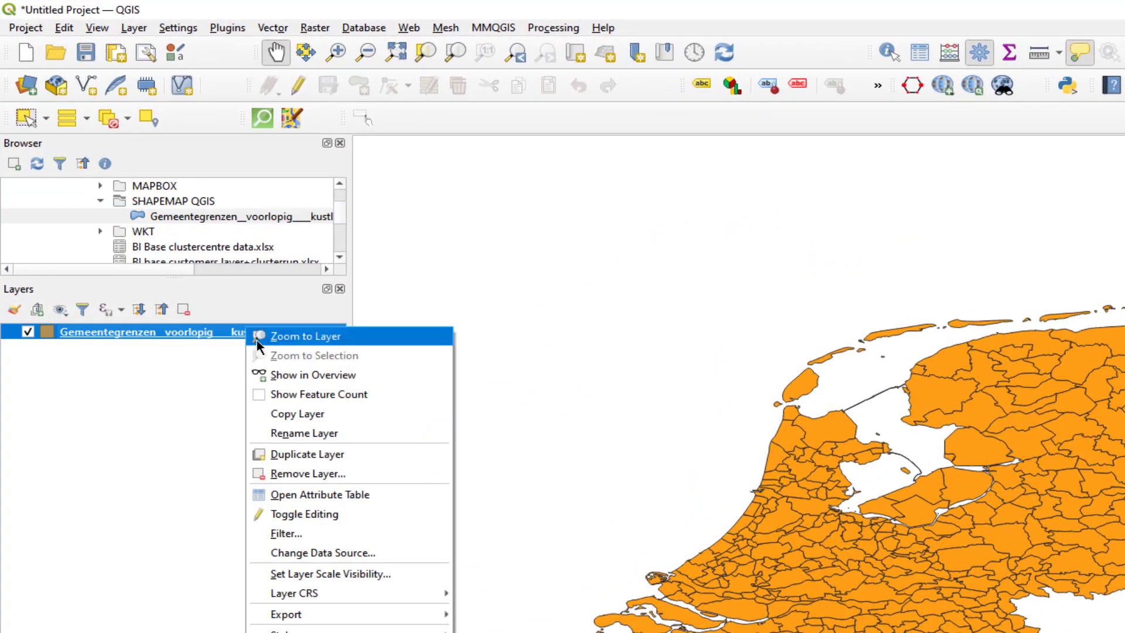
pyautogui.click(289, 455)
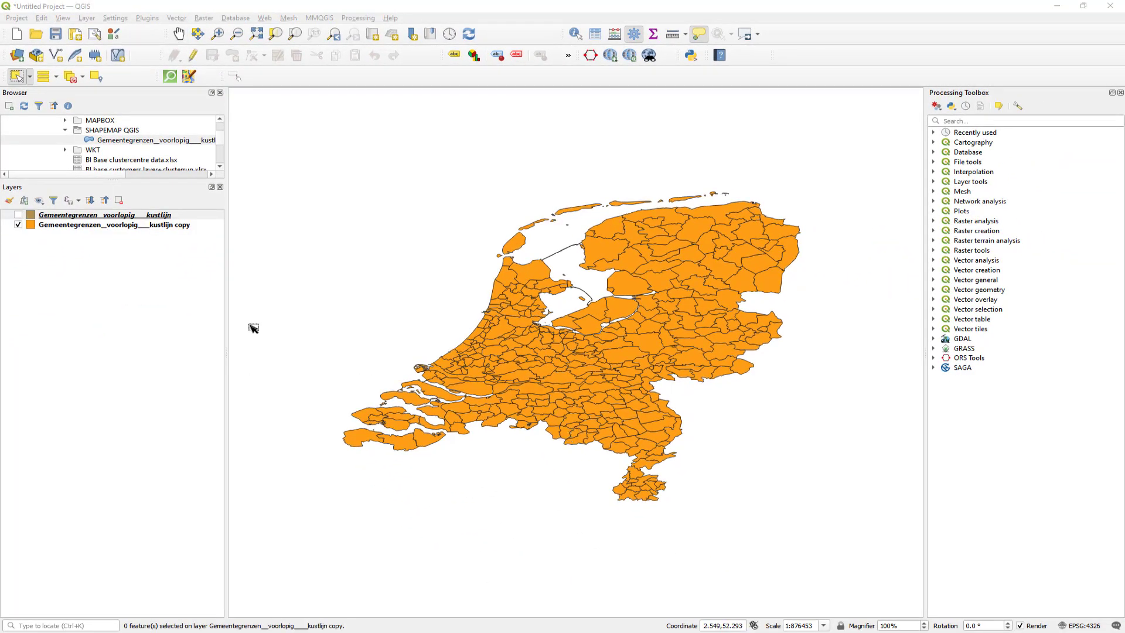
# Open the attribute table of the Gemeentegrenzen copy layer and examine its municipality names and codes
pyautogui.click(114, 227)
pyautogui.rightClick(114, 228)
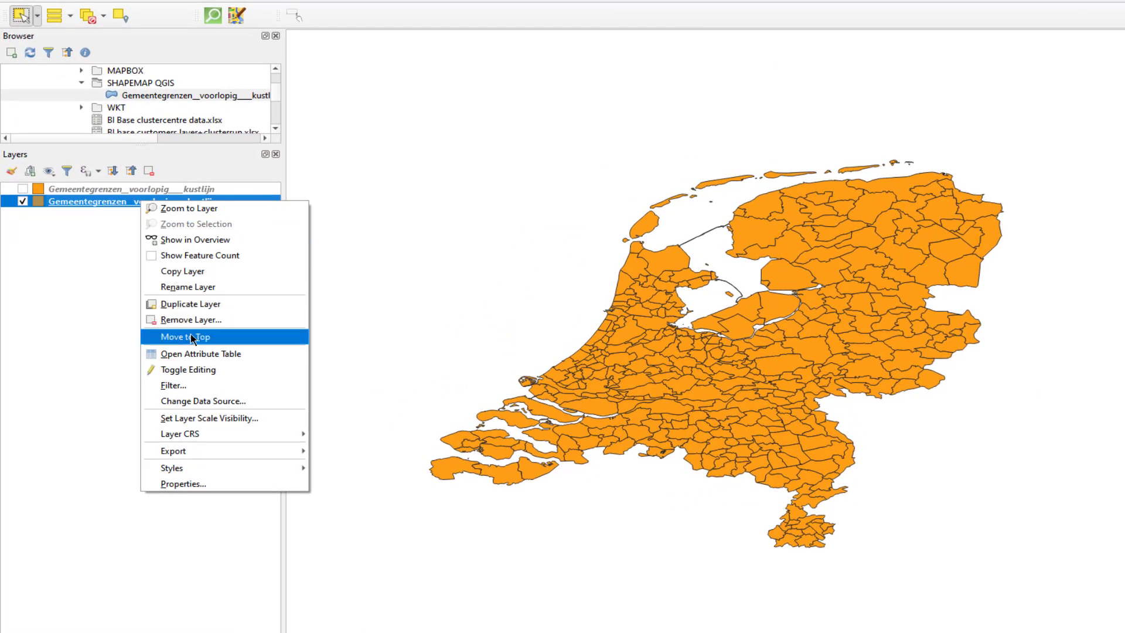
pyautogui.click(194, 354)
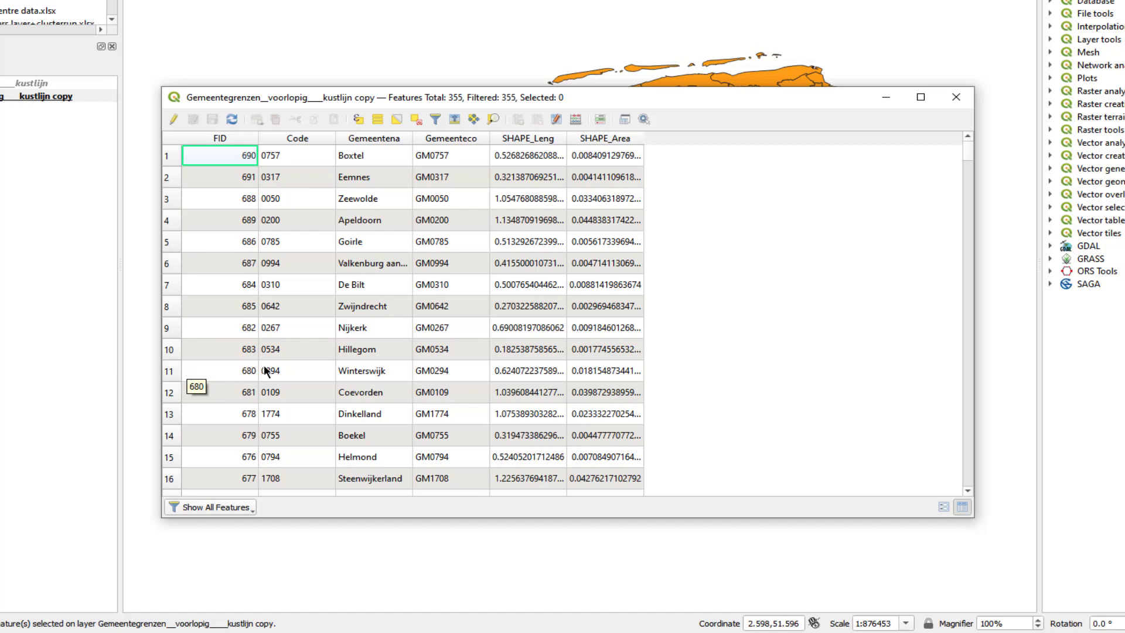
pyautogui.moveTo(681, 97); pyautogui.dragTo(696, 170)
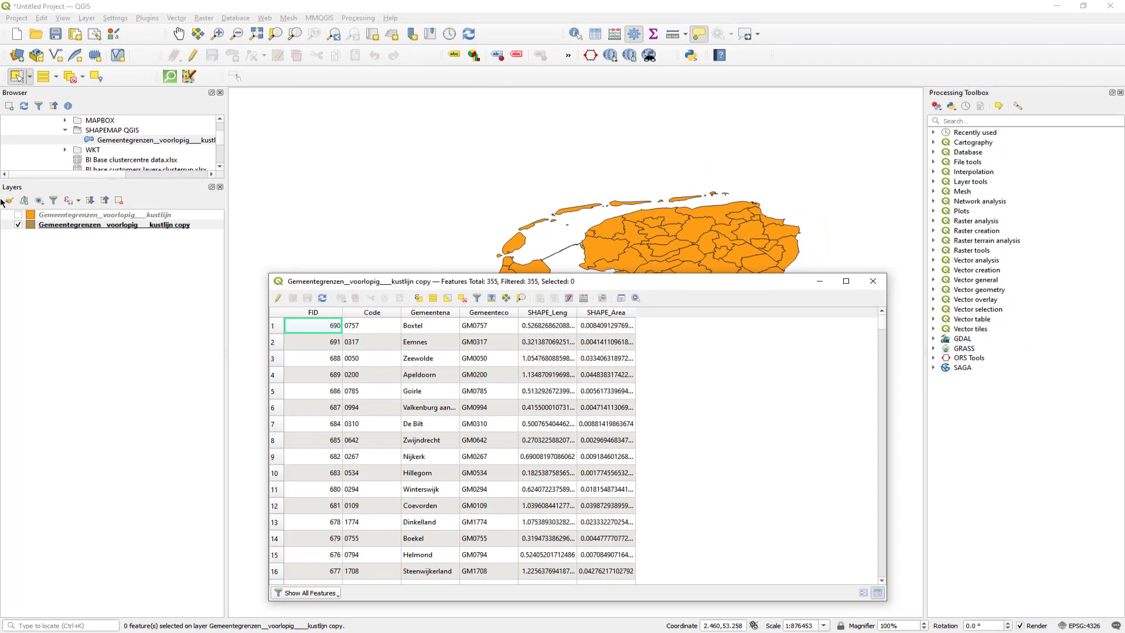
# Select three adjacent municipalities on the northeastern coast of the copy layer with the Select Features tool
pyautogui.click(30, 77)
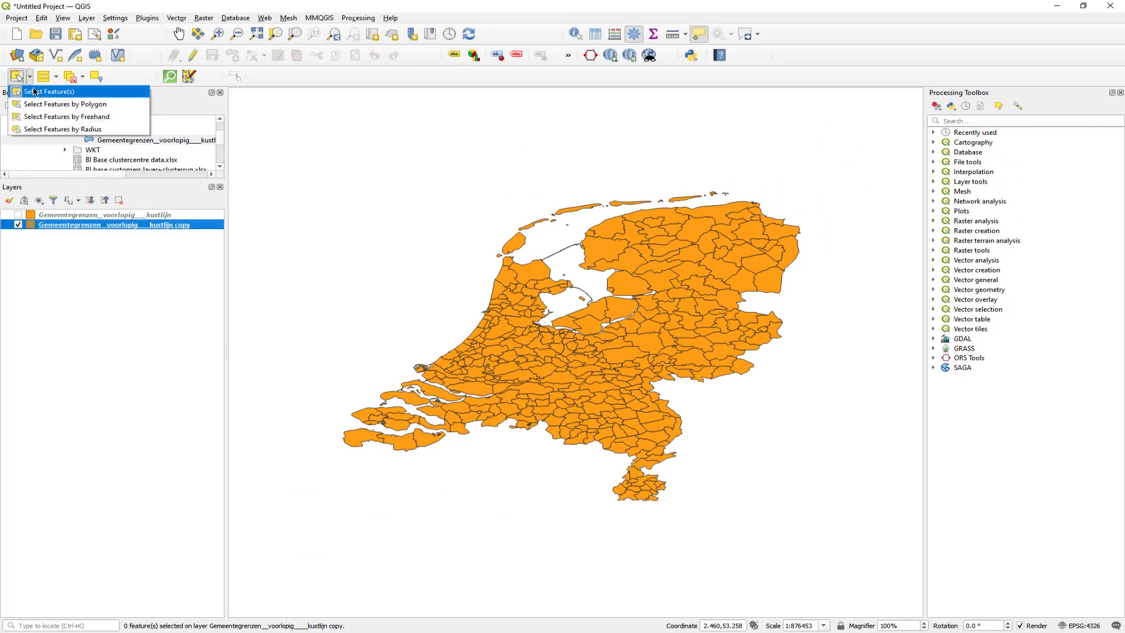
pyautogui.click(35, 91)
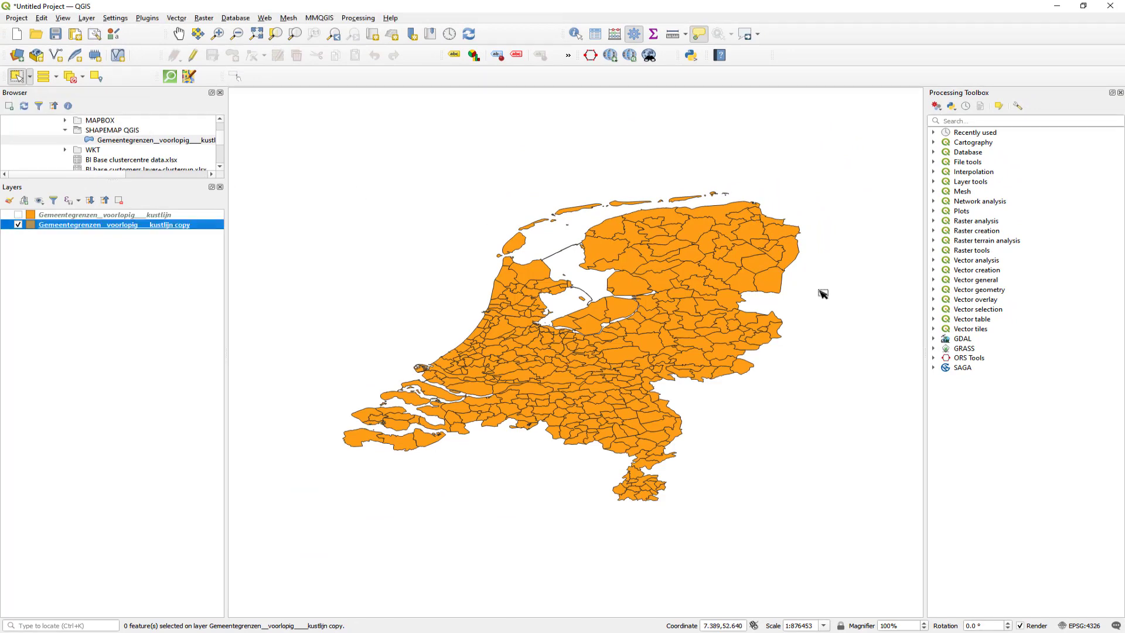
pyautogui.click(754, 220)
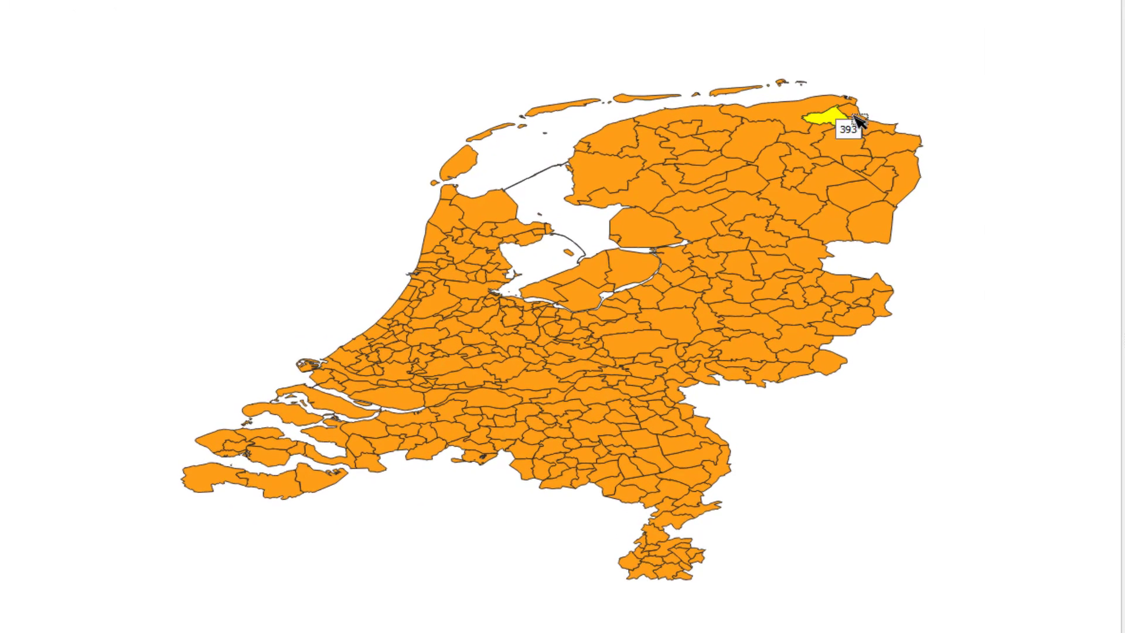
pyautogui.keyDown('shift'); pyautogui.click(858, 124); pyautogui.keyUp('shift')
pyautogui.keyDown('shift'); pyautogui.click(853, 121); pyautogui.keyUp('shift')
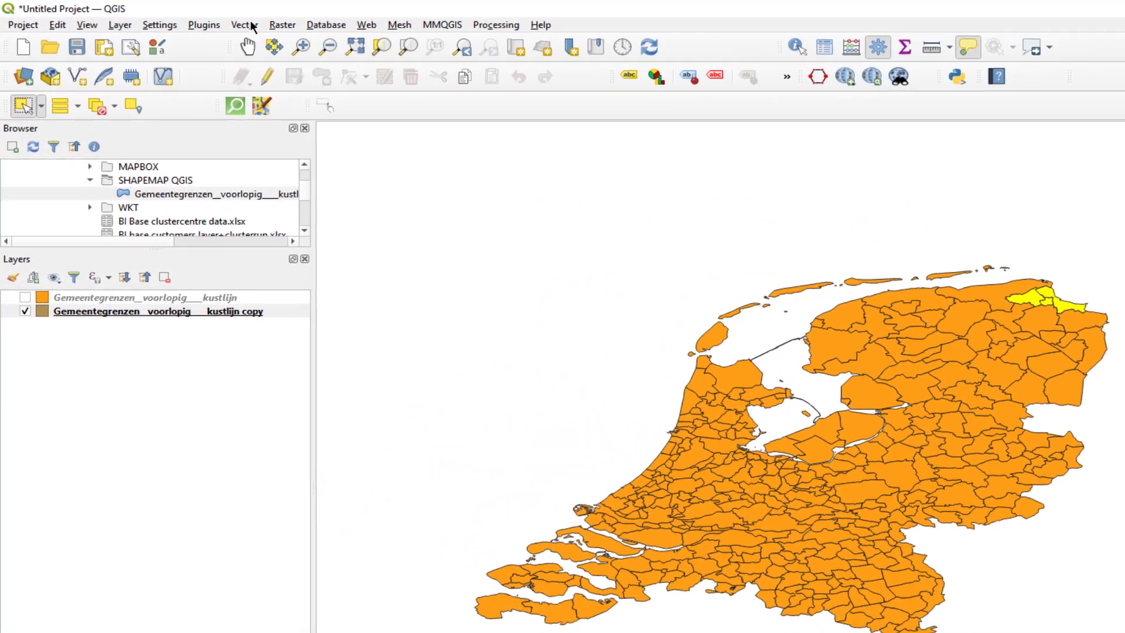
# Dissolve only the selected features of the Gemeentegrenzen copy layer into a temporary layer
pyautogui.click(177, 18)
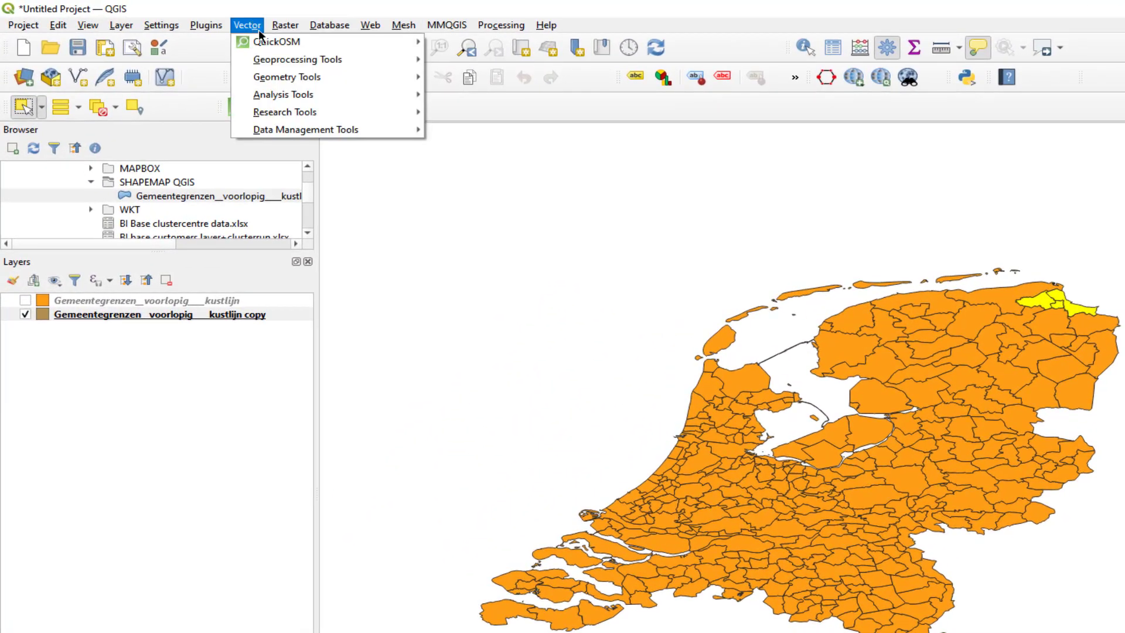
pyautogui.moveTo(298, 68)
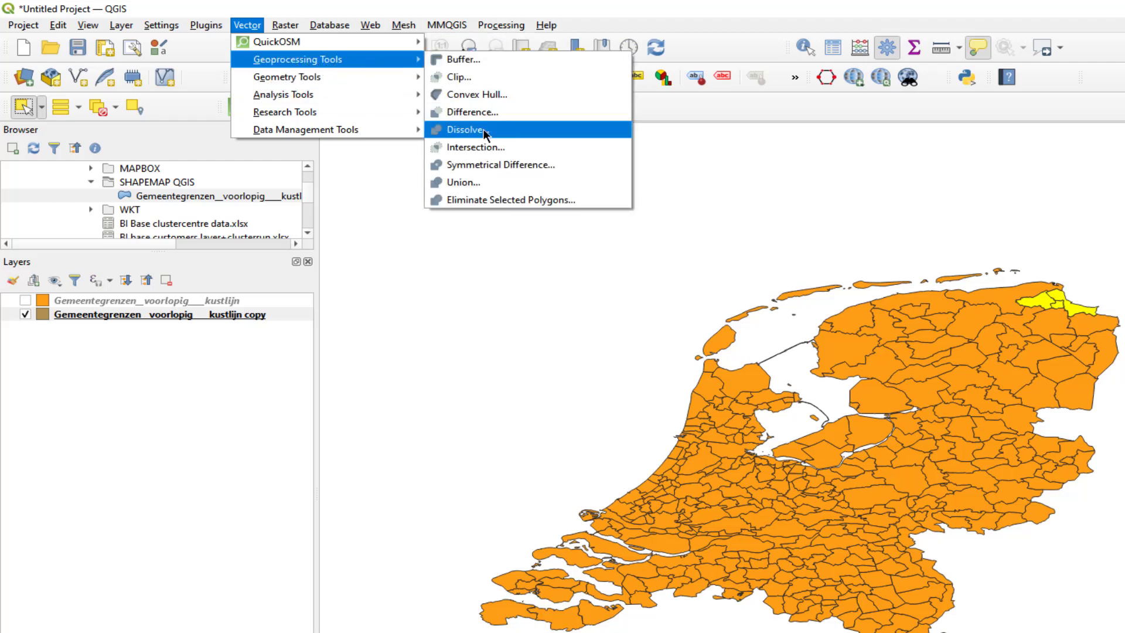
pyautogui.click(484, 130)
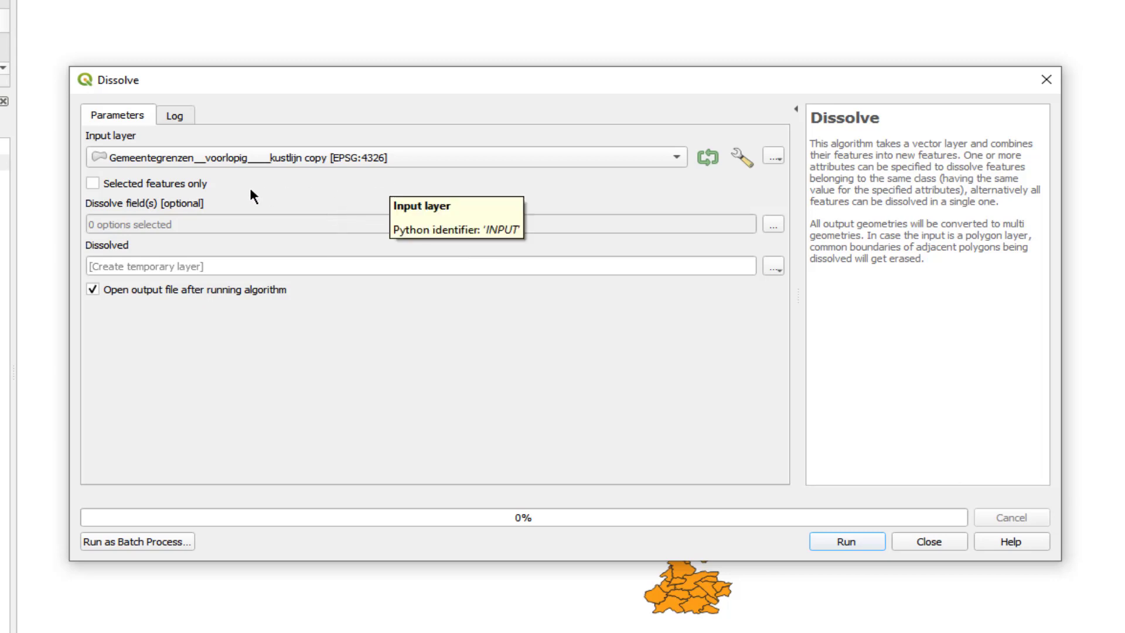
pyautogui.click(92, 184)
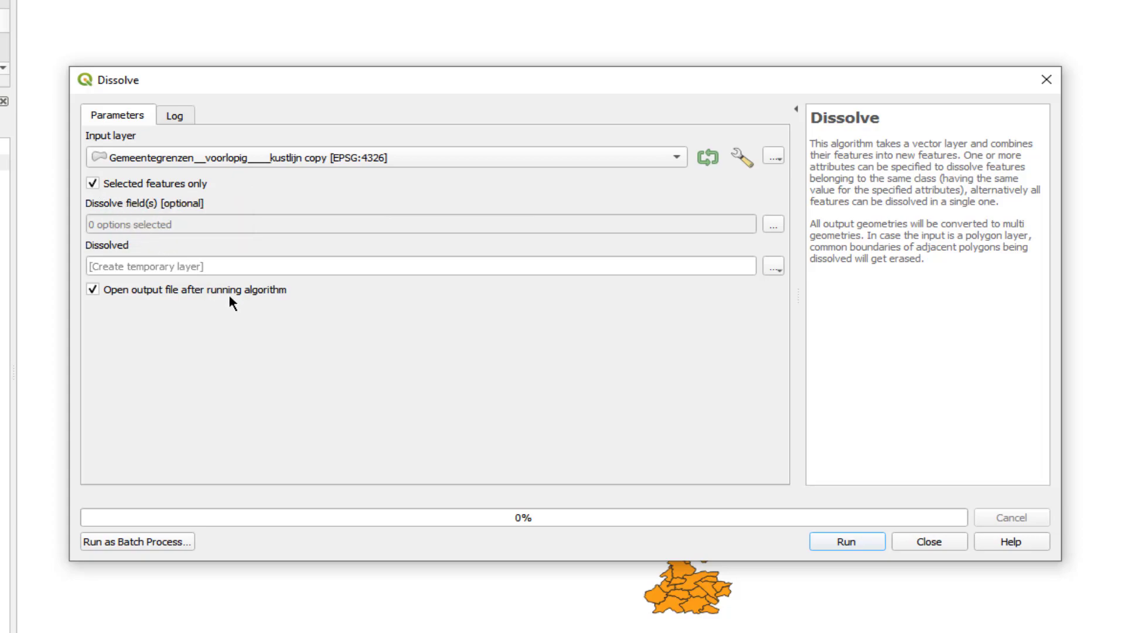
pyautogui.click(824, 535)
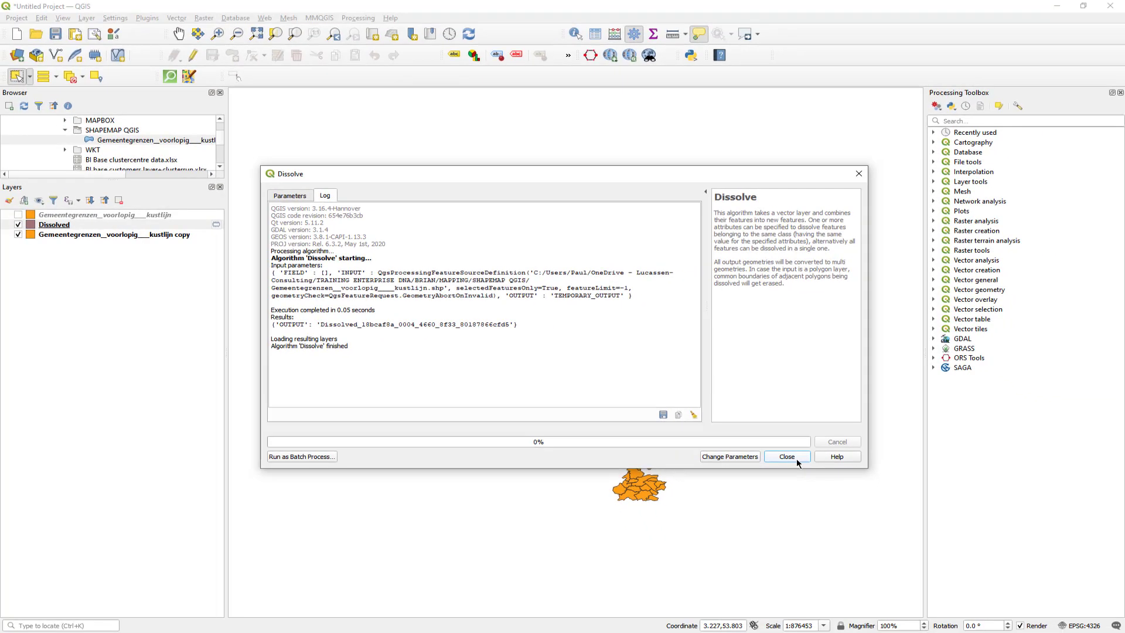
pyautogui.click(912, 533)
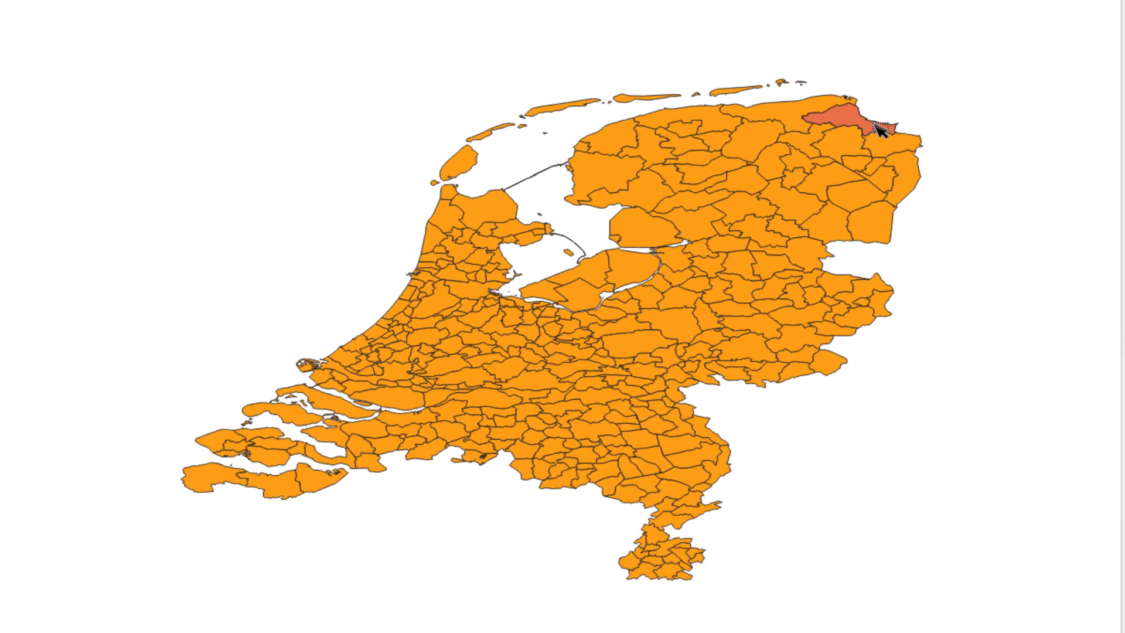
# Hide the Gemeentegrenzen copy layer to inspect the dissolved area alone, and show it again
pyautogui.moveTo(882, 130)
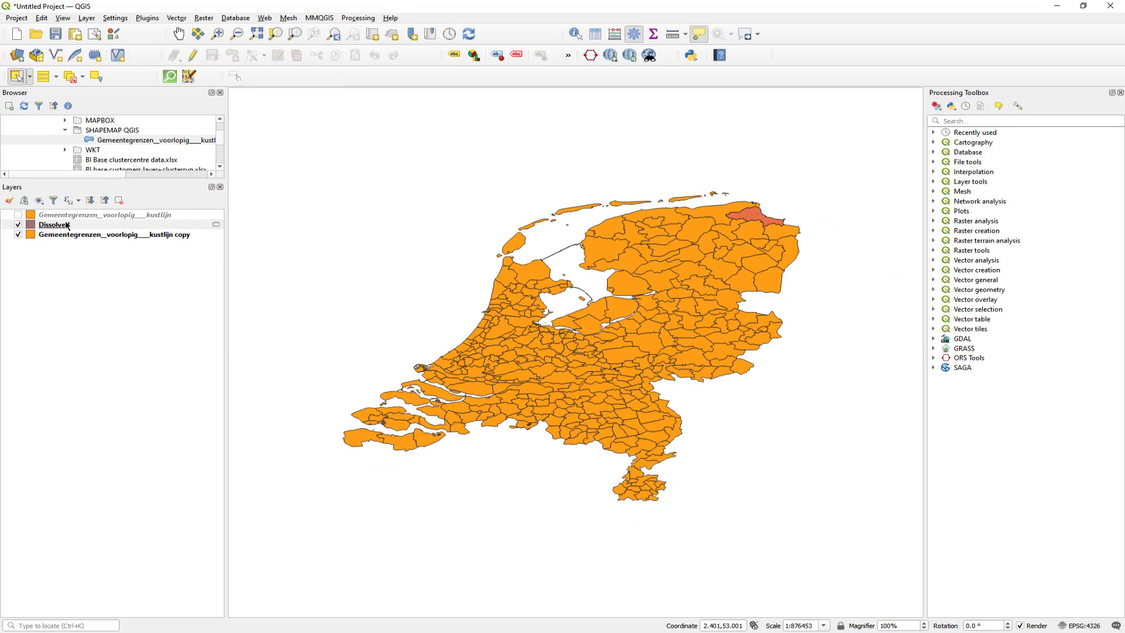
pyautogui.click(19, 229)
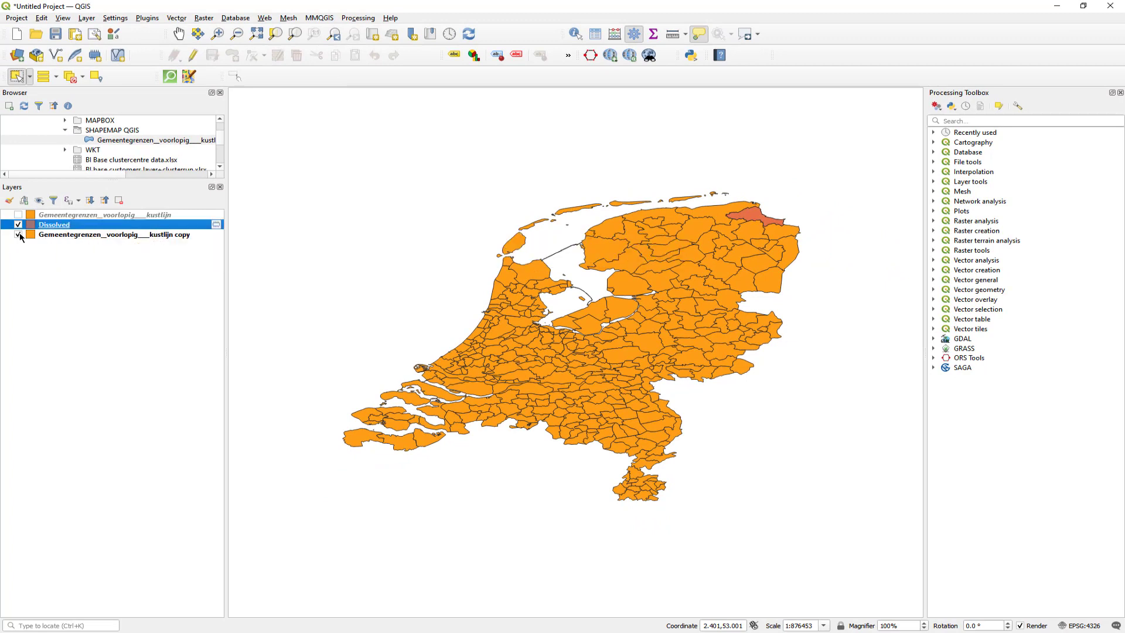
pyautogui.click(18, 235)
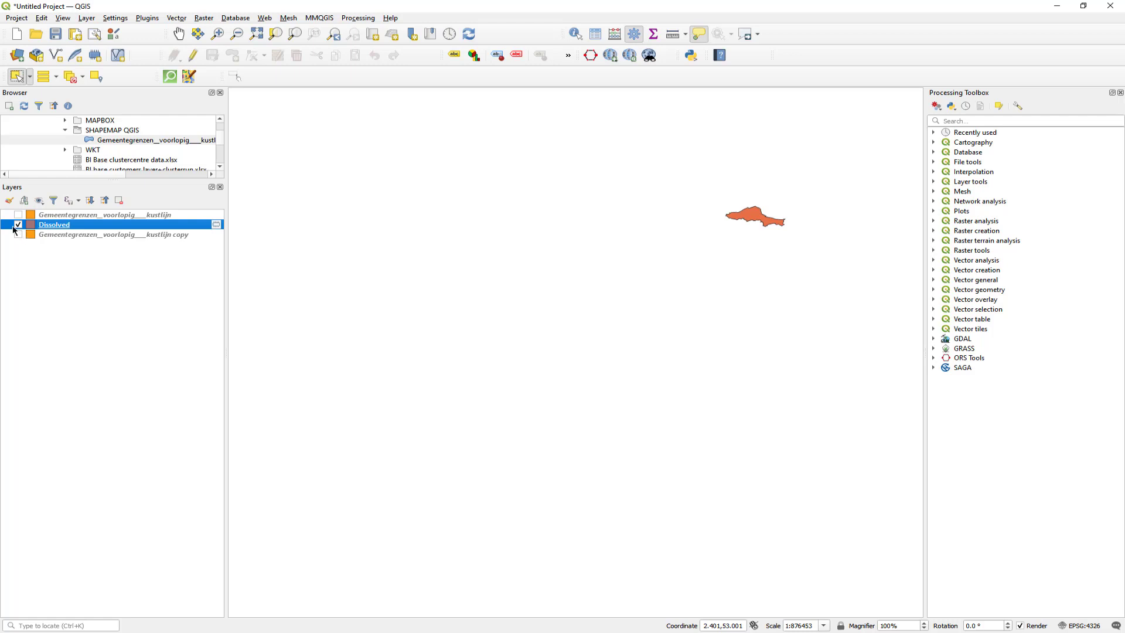
pyautogui.click(16, 236)
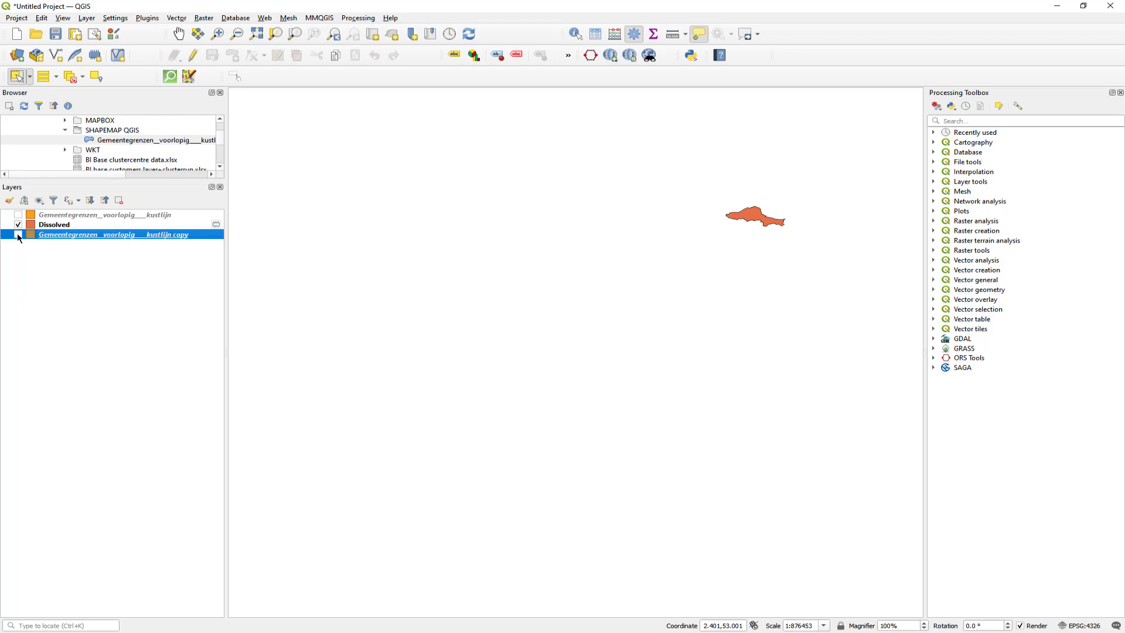
pyautogui.click(19, 235)
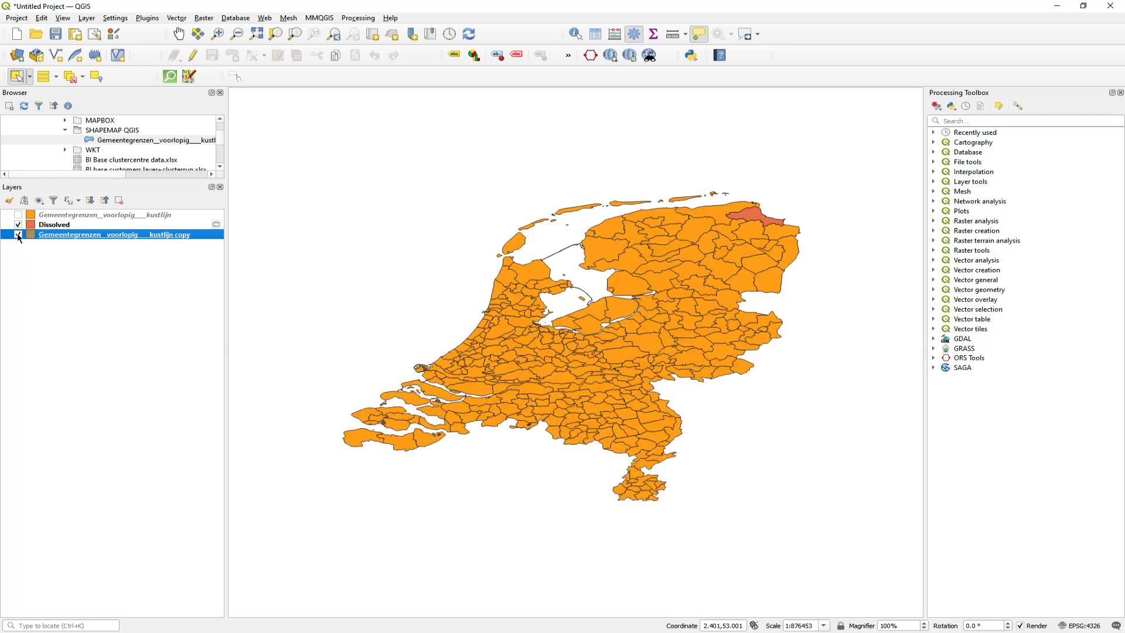
# Open the attribute table of the Gemeentegrenzen copy layer, sort it by Gemeentena and examine the rows of the selected municipalities
pyautogui.rightClick(58, 237)
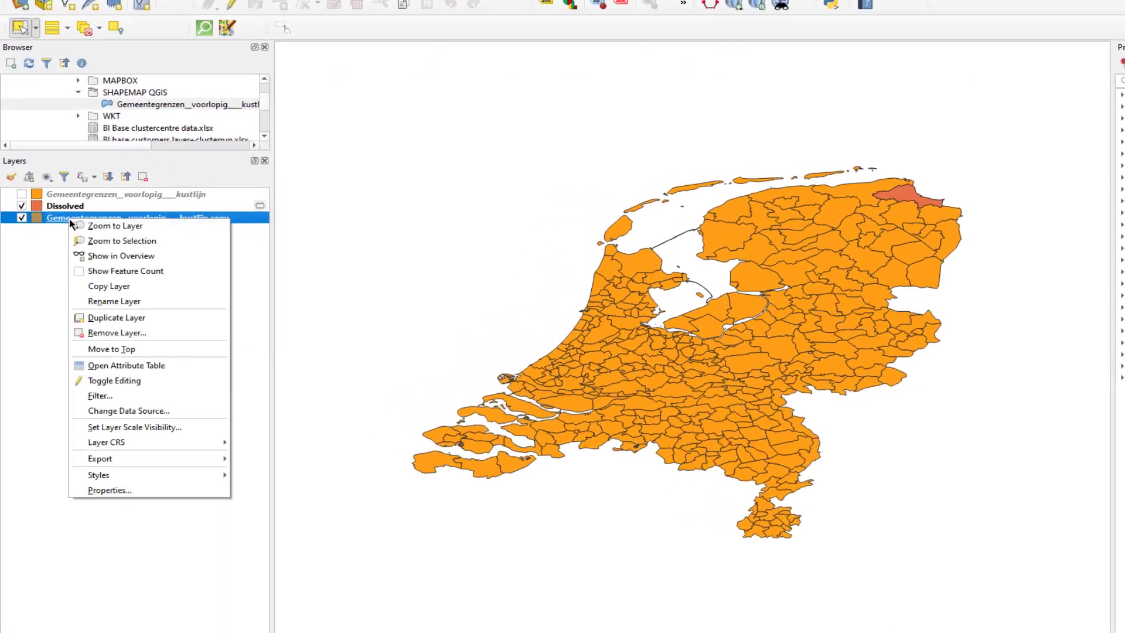
pyautogui.click(138, 363)
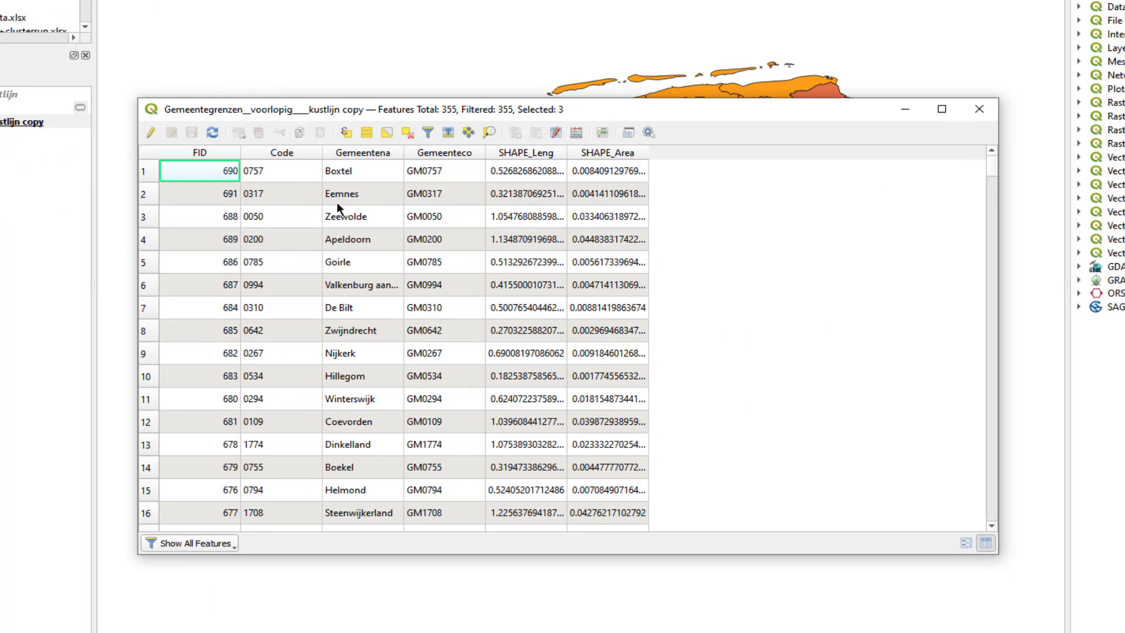
pyautogui.click(352, 156)
pyautogui.scroll(-2, 373, 296)
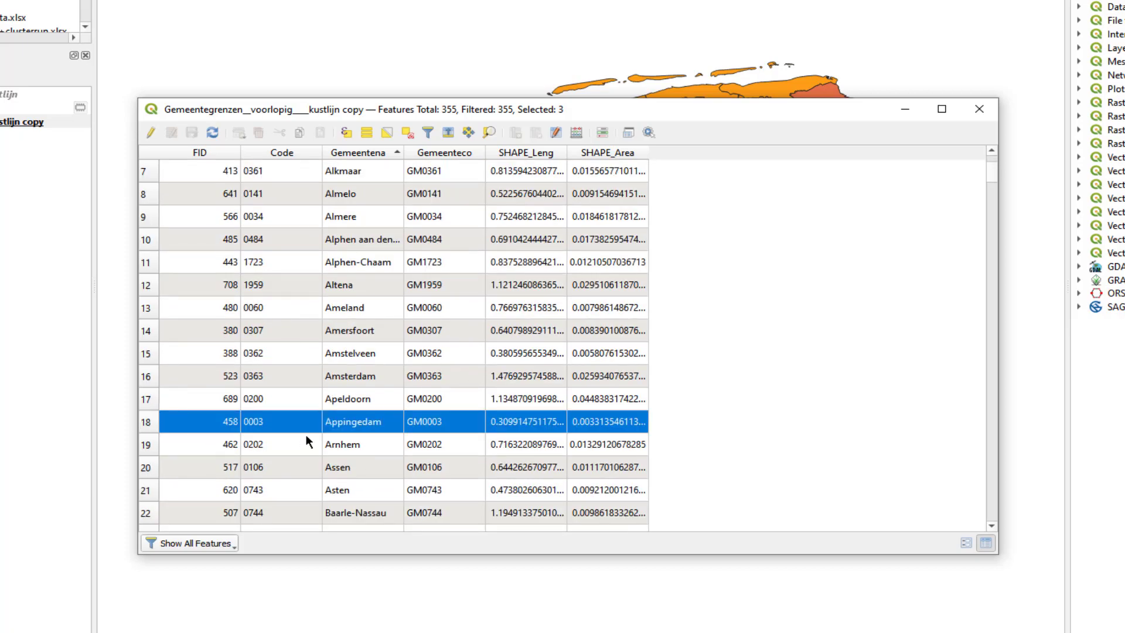
pyautogui.scroll(-15, 286, 399)
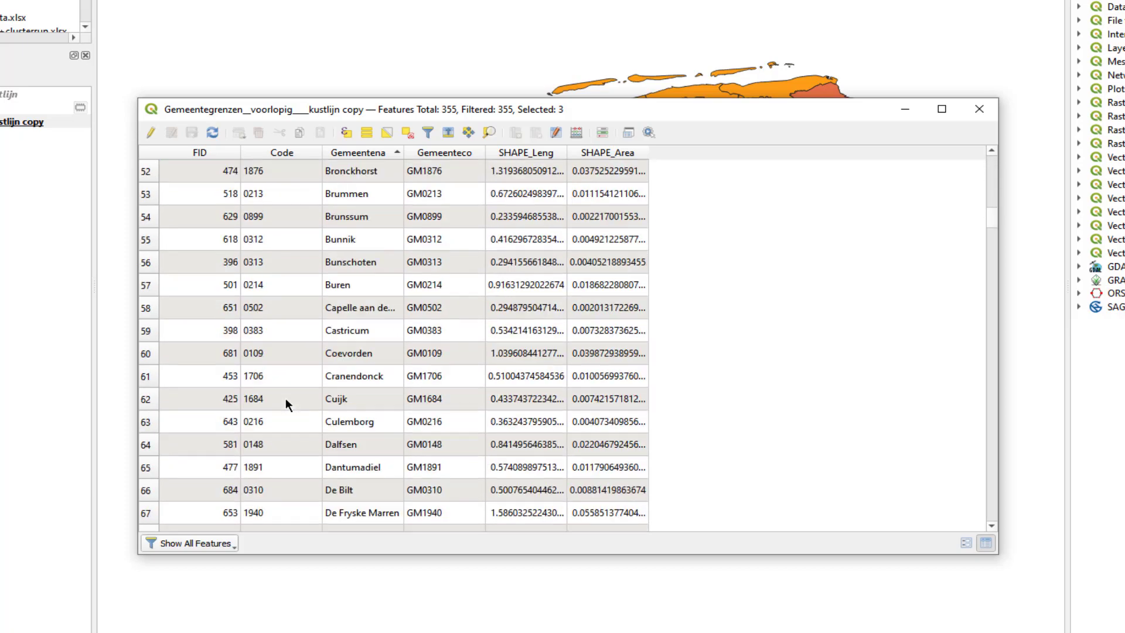
pyautogui.scroll(-4, 286, 399)
pyautogui.scroll(-8, 212, 332)
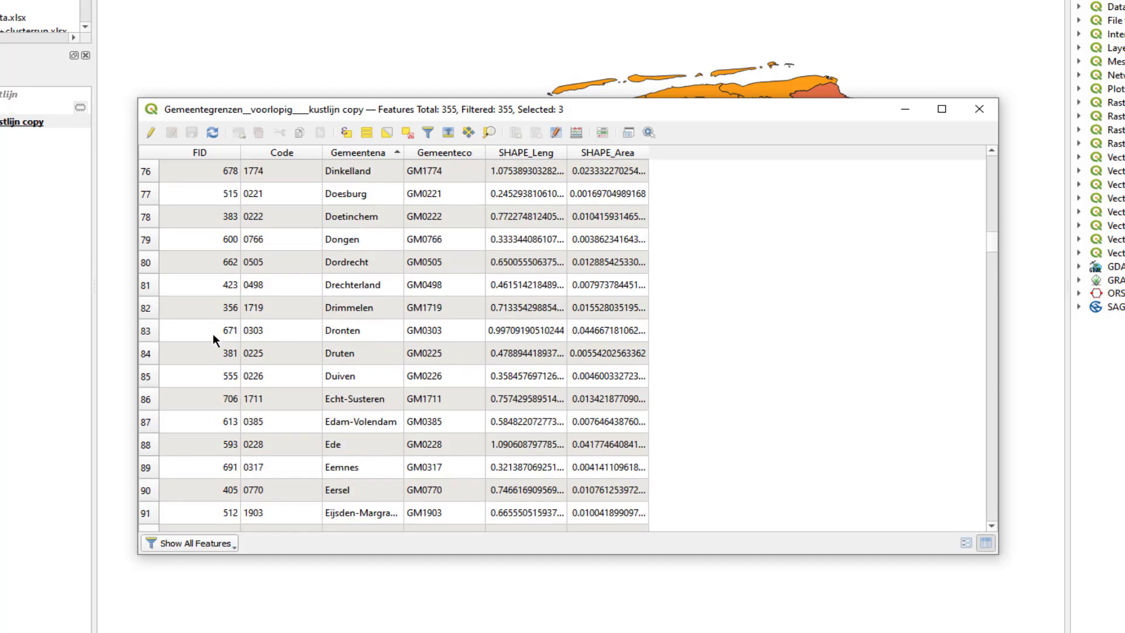
pyautogui.scroll(-14, 213, 332)
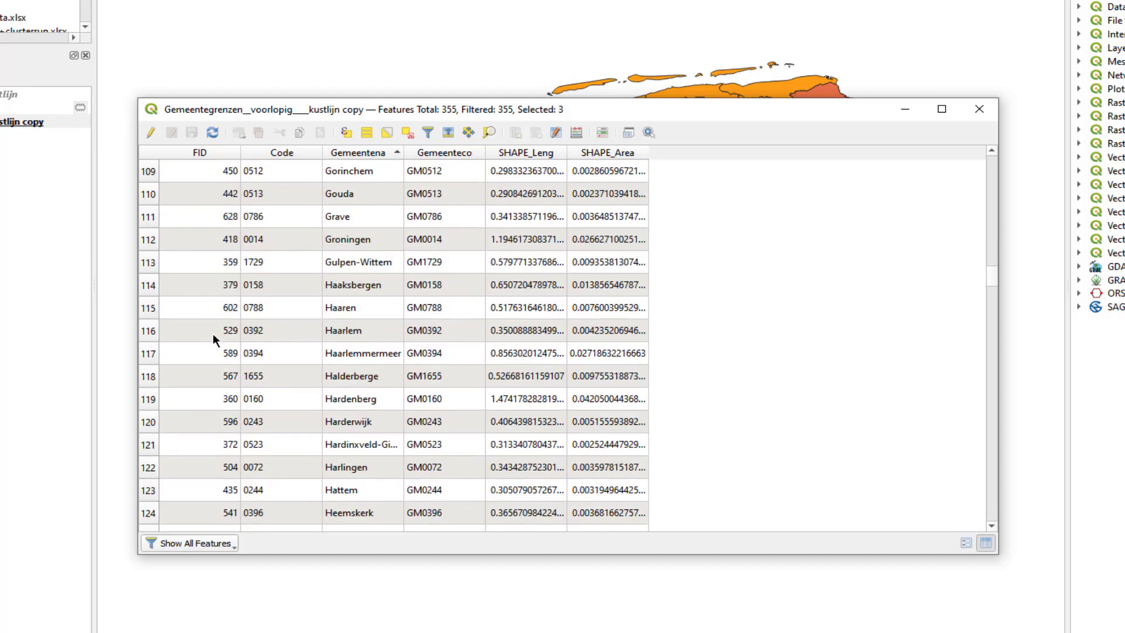
pyautogui.scroll(-15, 213, 333)
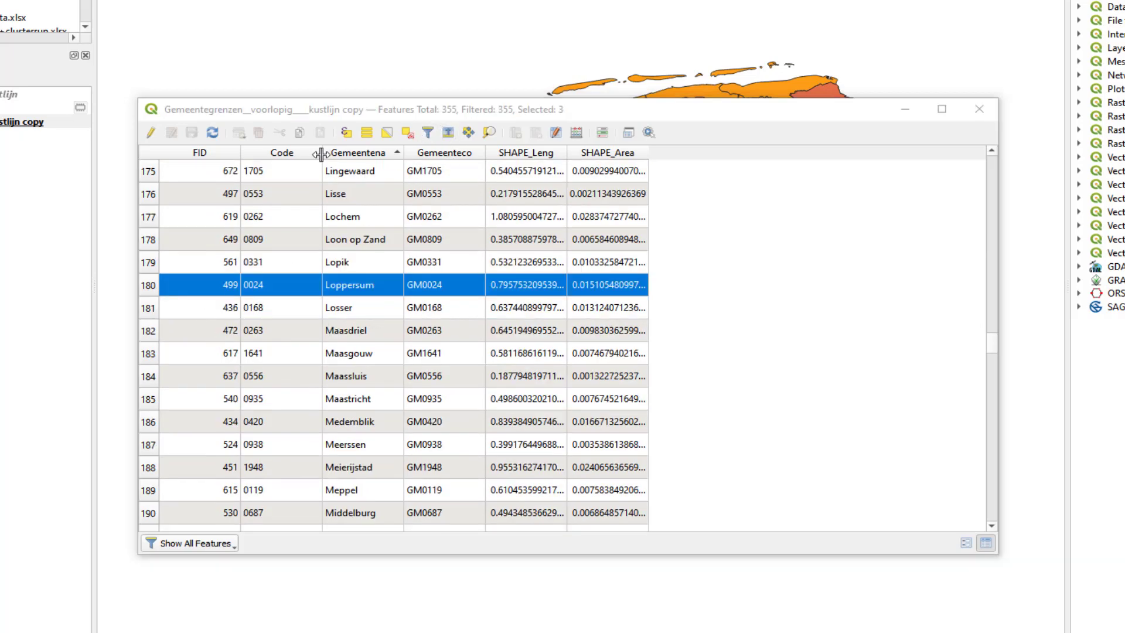
# Delete the three selected municipalities from the copy layer in edit mode, and hide the Dissolved layer to inspect the gap
pyautogui.click(144, 136)
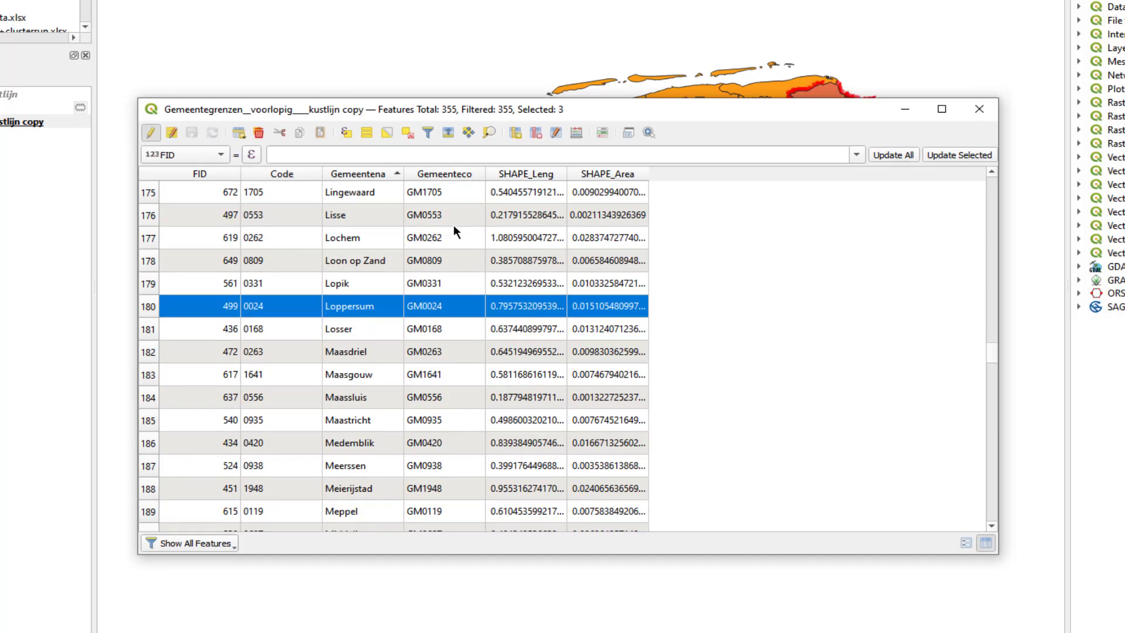
pyautogui.click(258, 133)
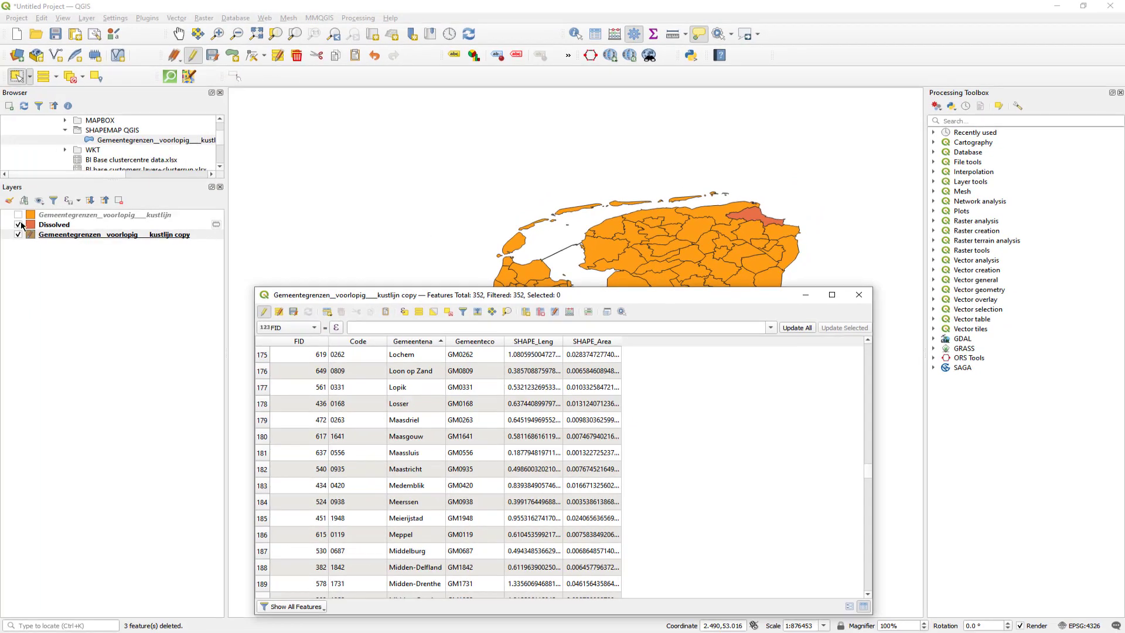
pyautogui.click(18, 225)
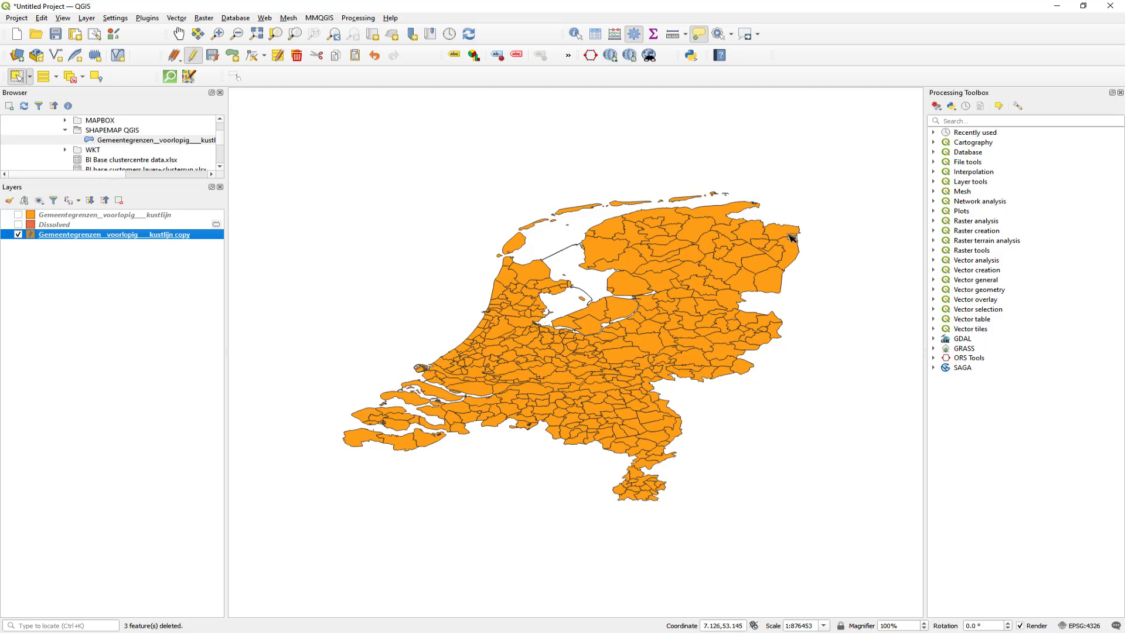
pyautogui.hotkey('alt', 'Tab')
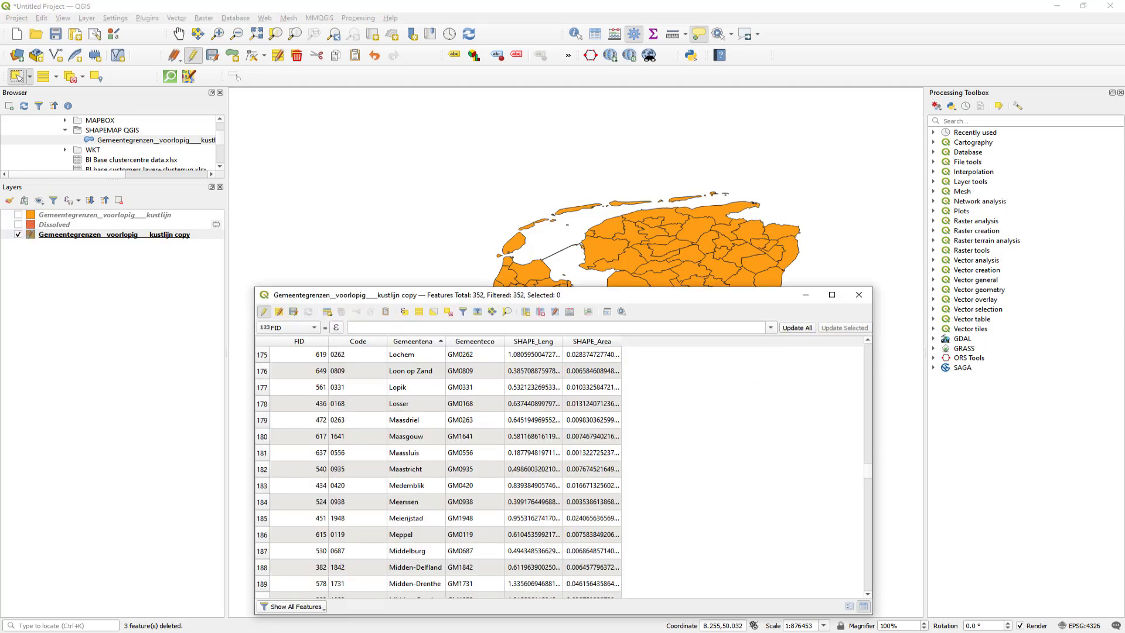
pyautogui.hotkey('alt', 'Tab')
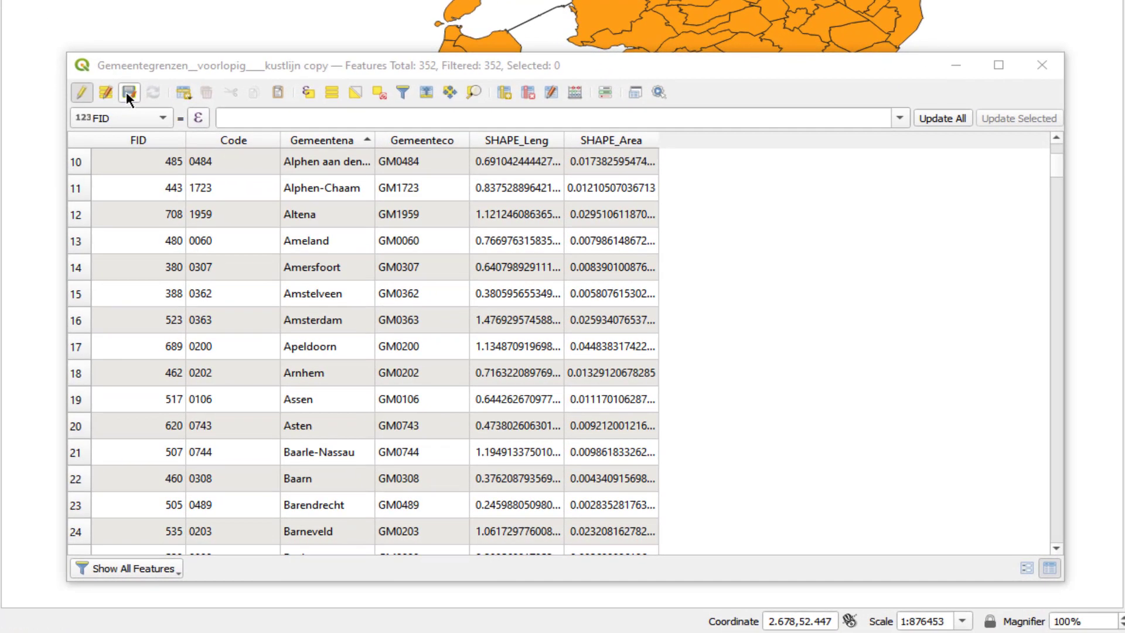
# Save the deletions in the Gemeentegrenzen copy layer and show the Dissolved layer again
pyautogui.click(128, 97)
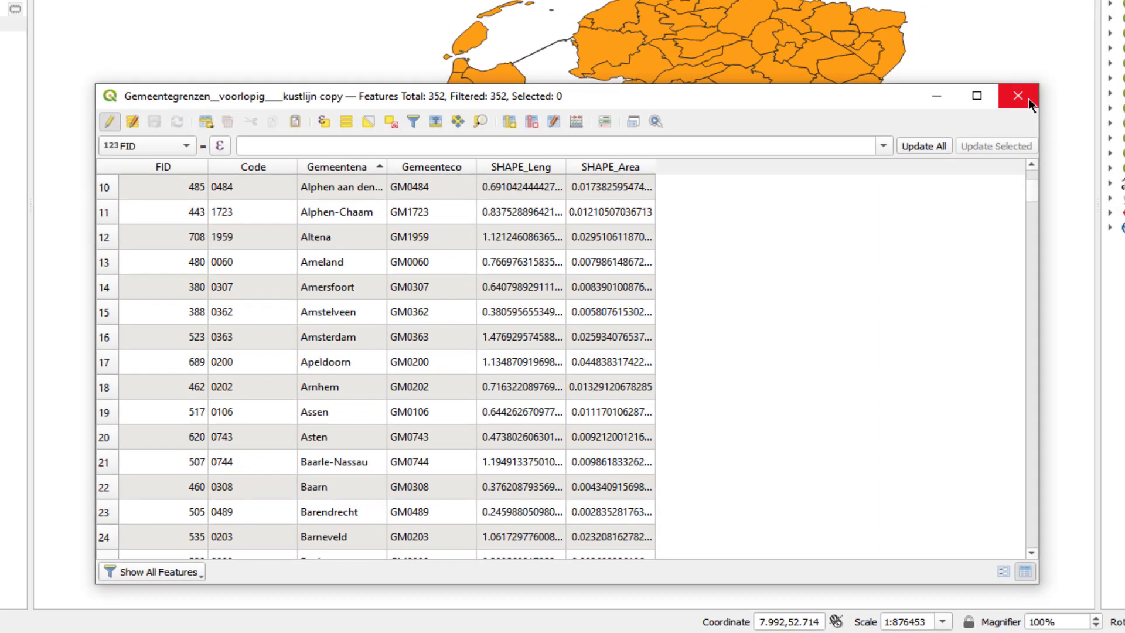
pyautogui.click(1042, 66)
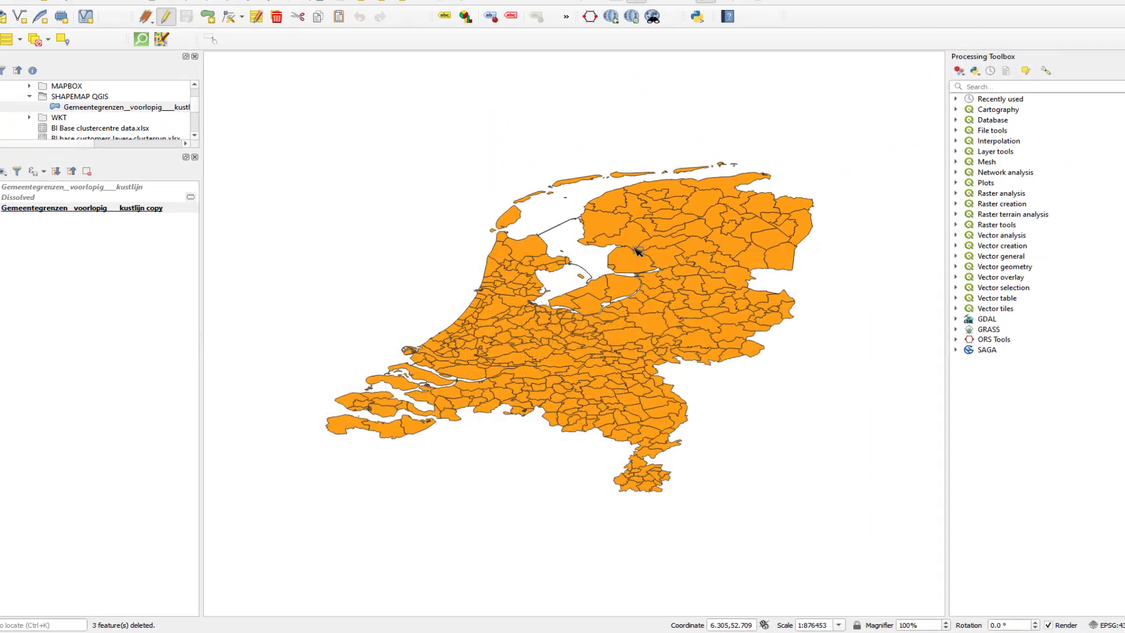
pyautogui.rightClick(182, 239)
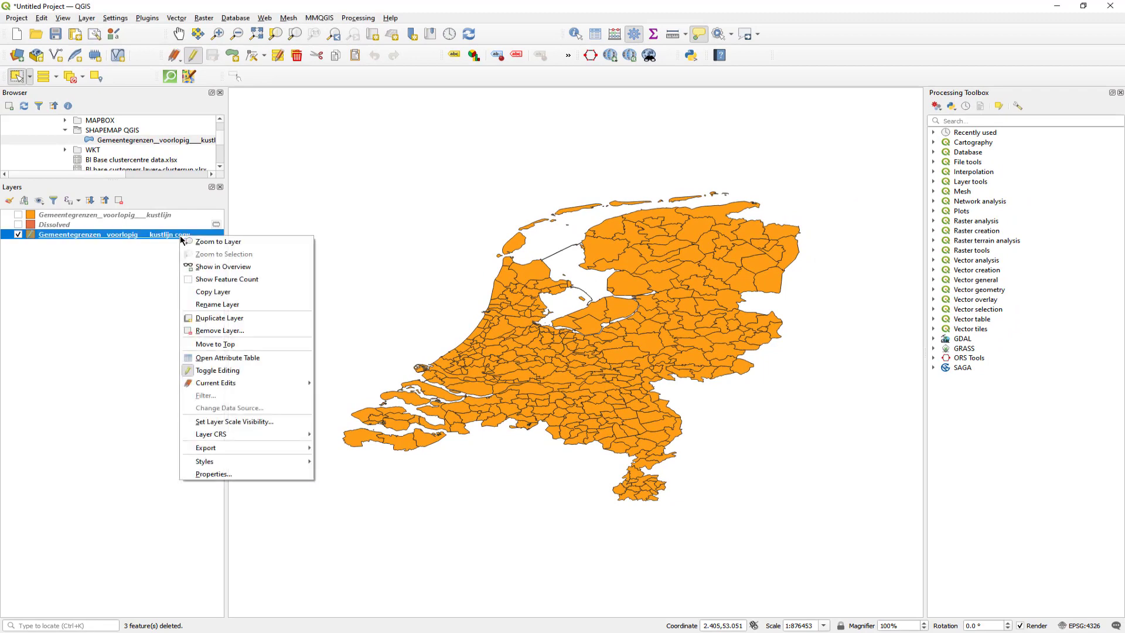
pyautogui.click(98, 224)
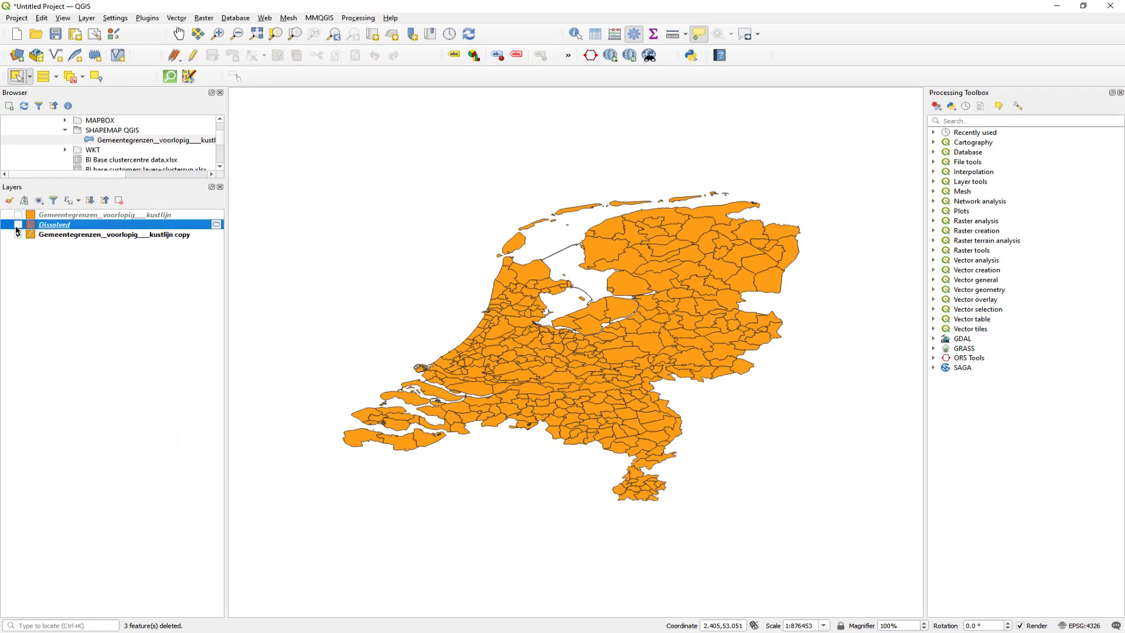
pyautogui.click(18, 225)
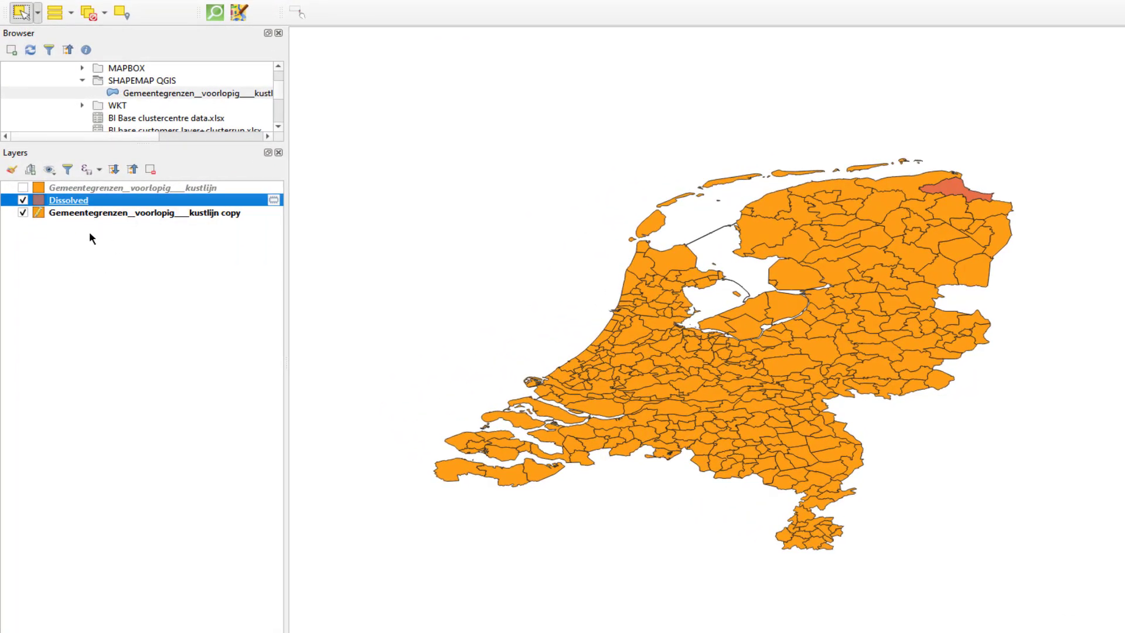
# Open the Dissolved layer's attribute table for editing and set the feature's Gemeentena value to "repaired"
pyautogui.rightClick(80, 200)
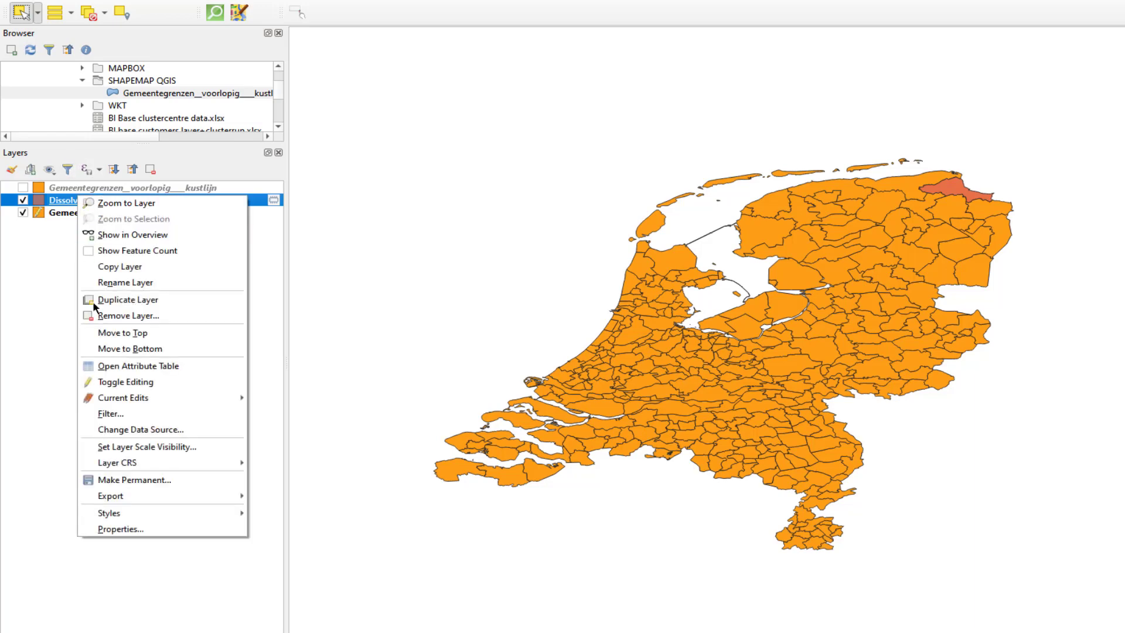
pyautogui.click(114, 364)
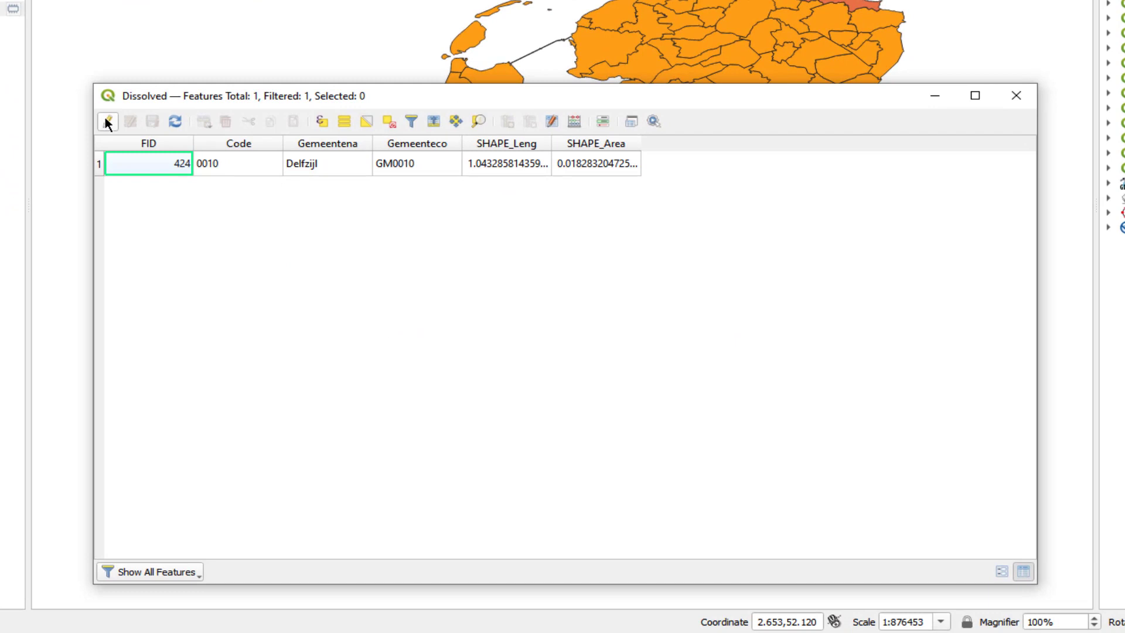
pyautogui.click(108, 122)
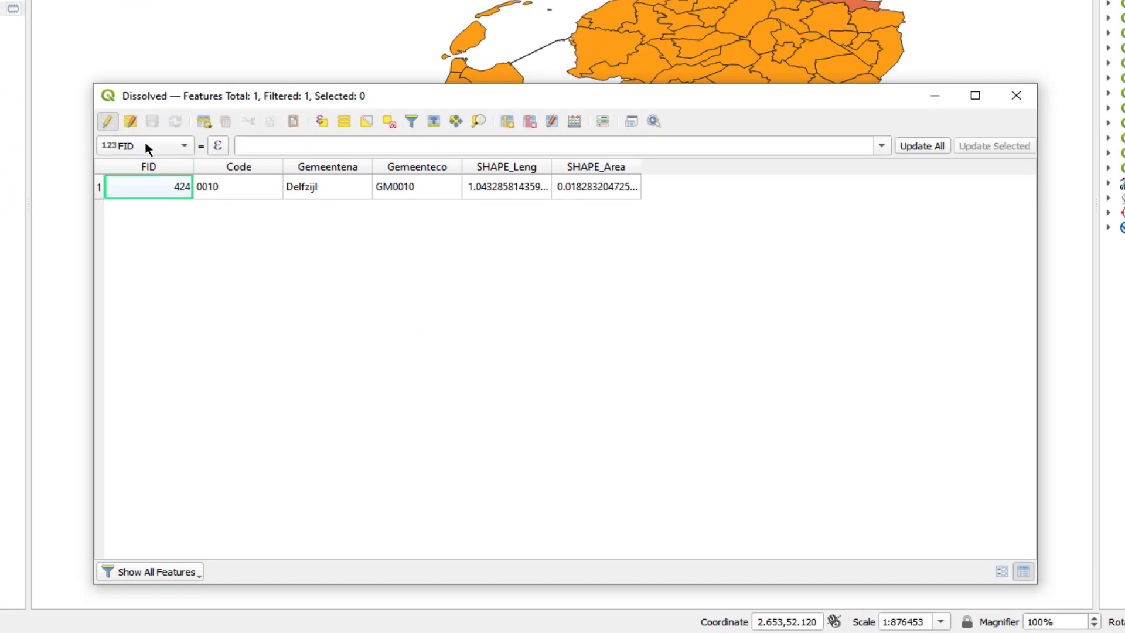
pyautogui.doubleClick(299, 188)
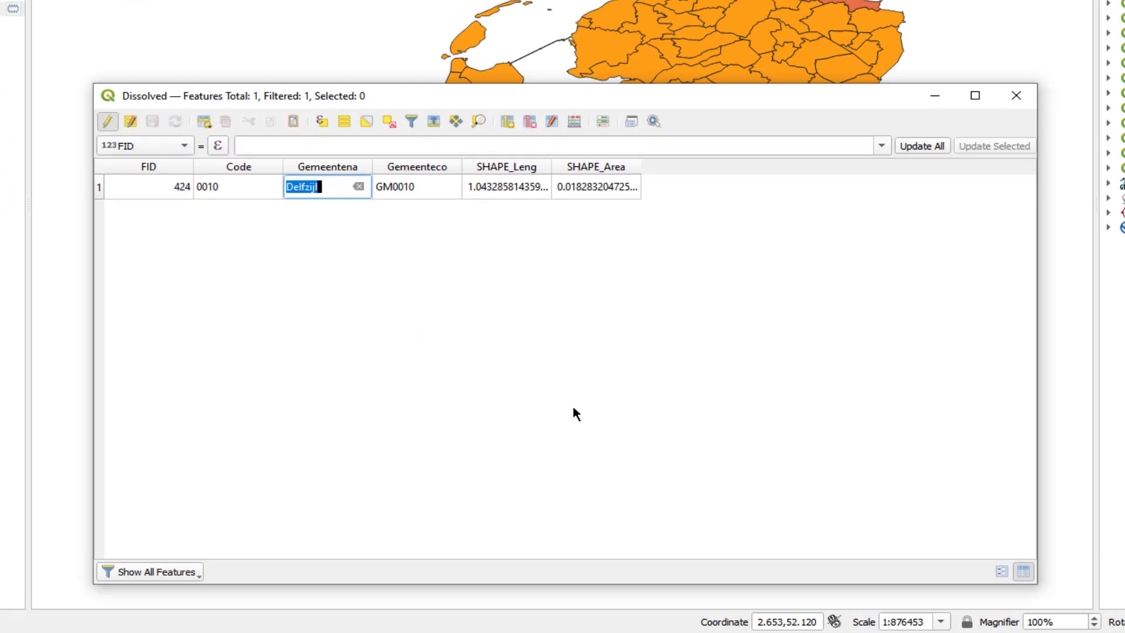
pyautogui.write('Eemsdel')
pyautogui.press('BackSpace')
pyautogui.press('BackSpace')
pyautogui.press('BackSpace')
pyautogui.press('BackSpace')
pyautogui.press('BackSpace')
pyautogui.press('BackSpace')
pyautogui.press('BackSpace')
pyautogui.write('repaired')
# Stop editing the Dissolved layer with its changes saved, and hide the layer on the map
pyautogui.click(106, 122)
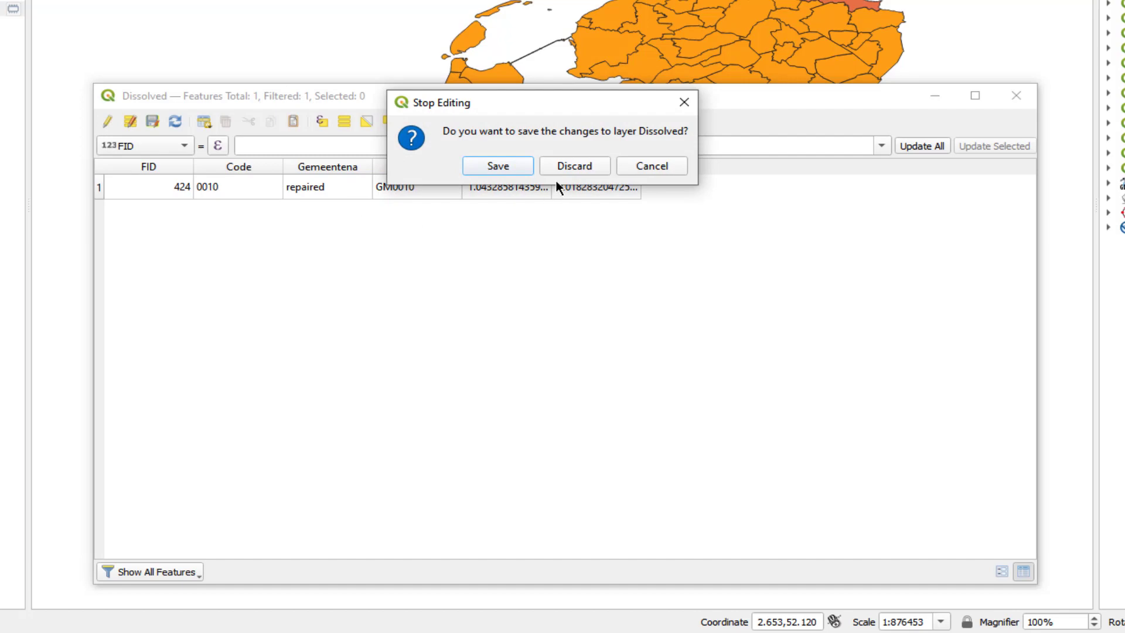
pyautogui.click(498, 167)
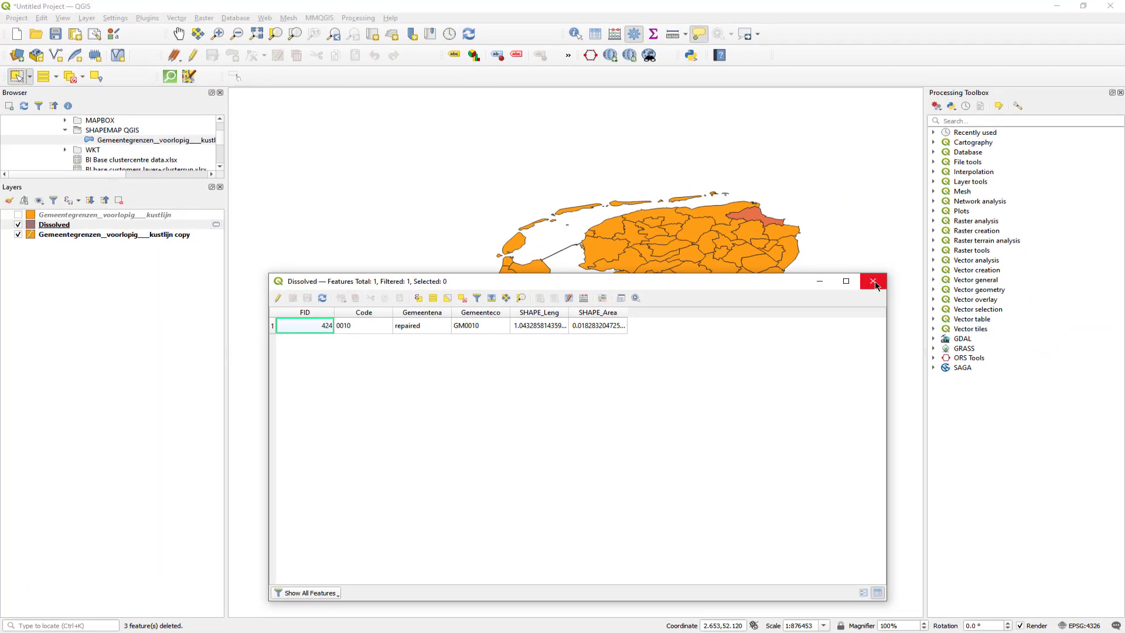
pyautogui.click(875, 283)
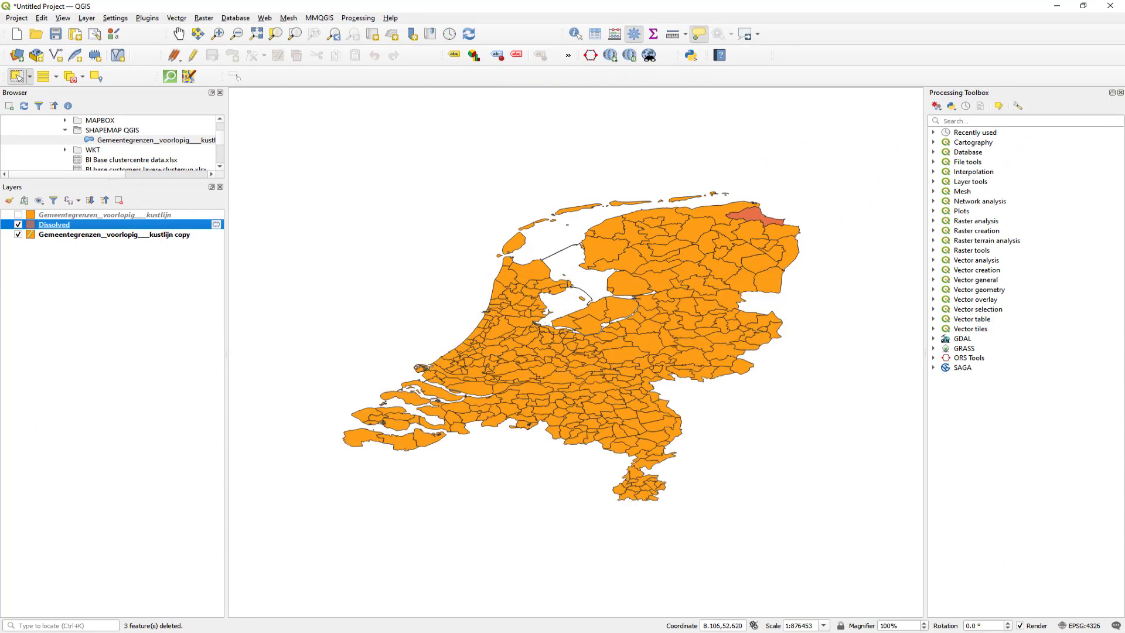
pyautogui.press('space')
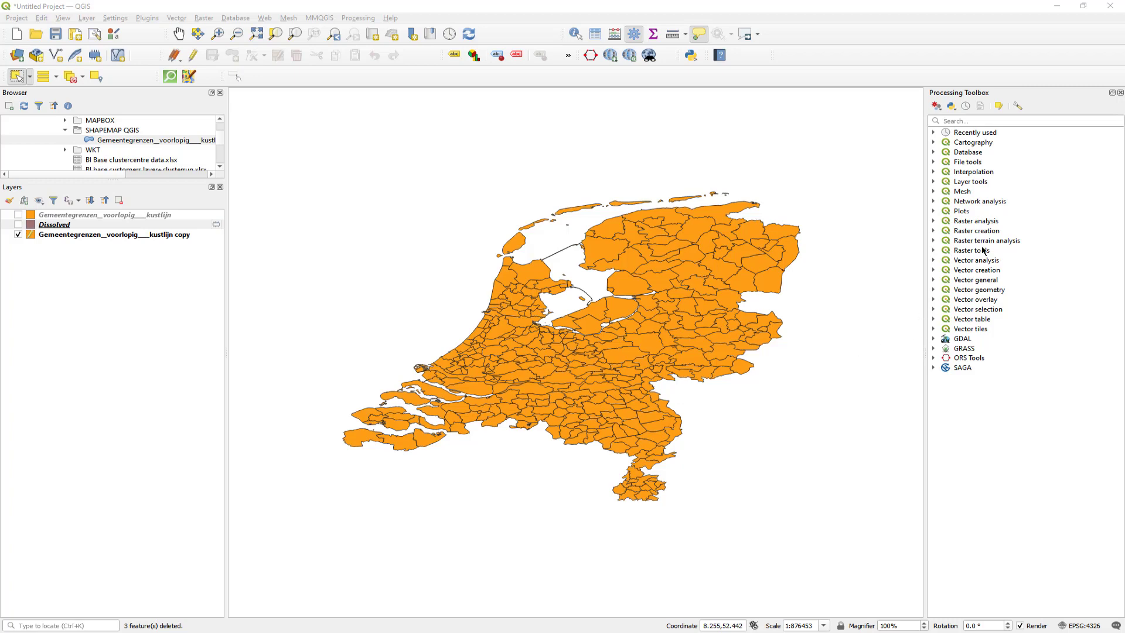
# Set up Merge Vector Layers with Dissolved and the Gemeentegrenzen copy as input layers, and show the Dissolved layer on the map again
pyautogui.click(987, 121)
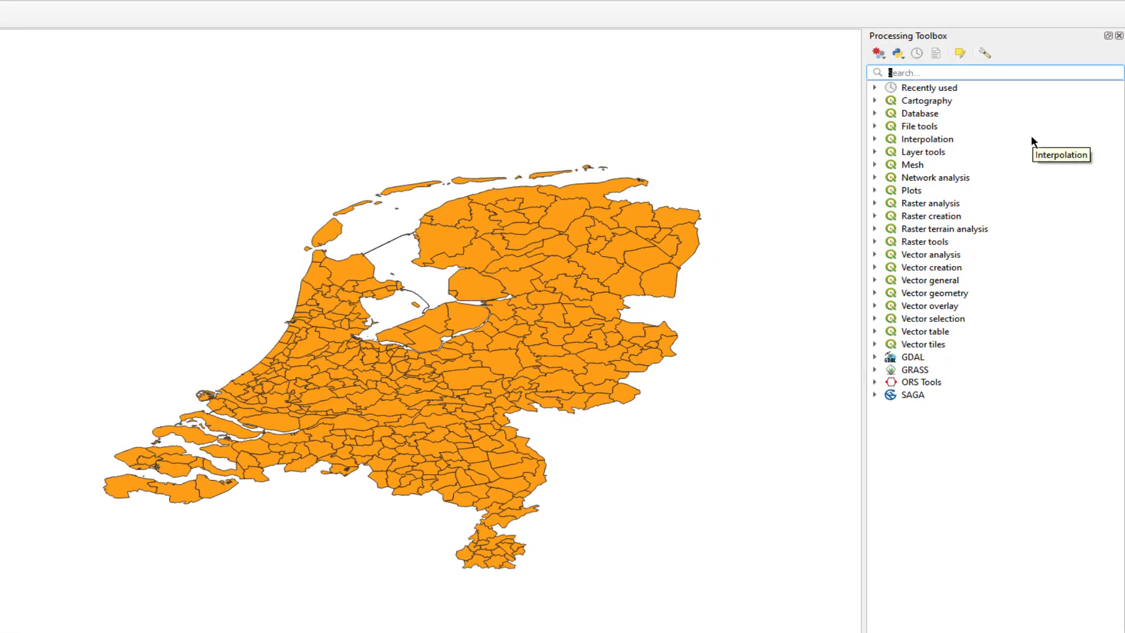
pyautogui.write('merge')
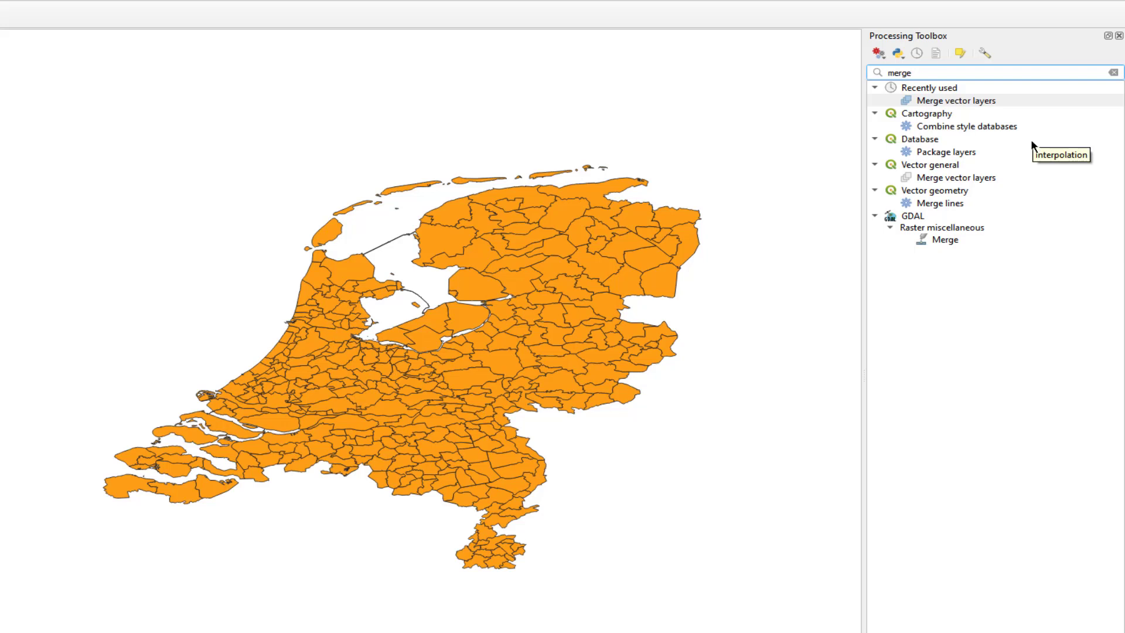
pyautogui.doubleClick(964, 104)
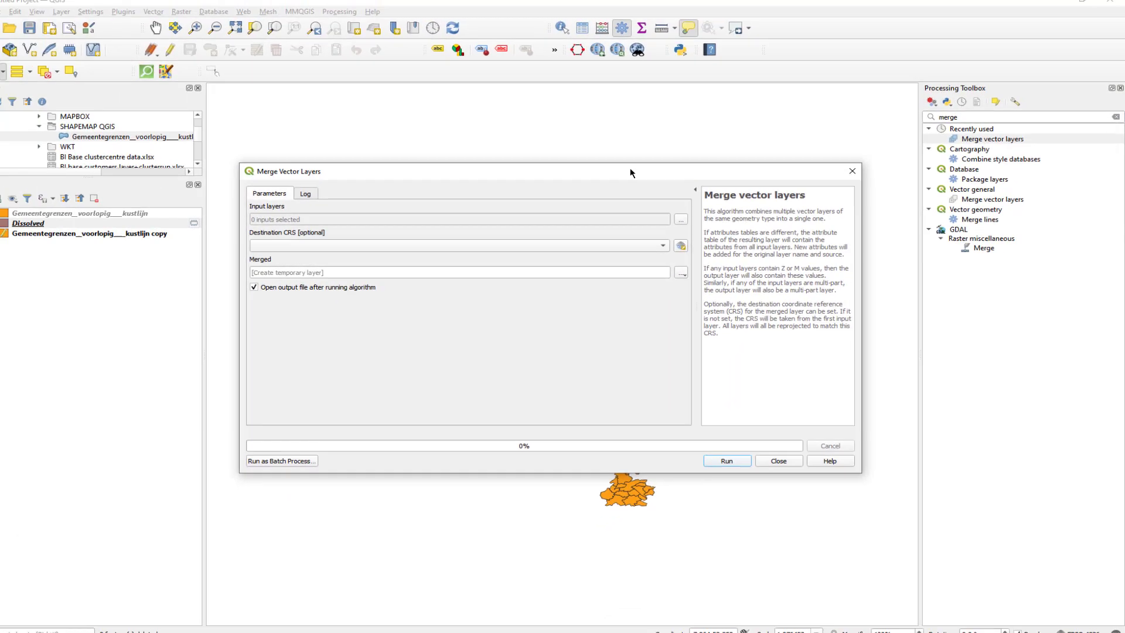
pyautogui.moveTo(631, 167); pyautogui.dragTo(727, 183)
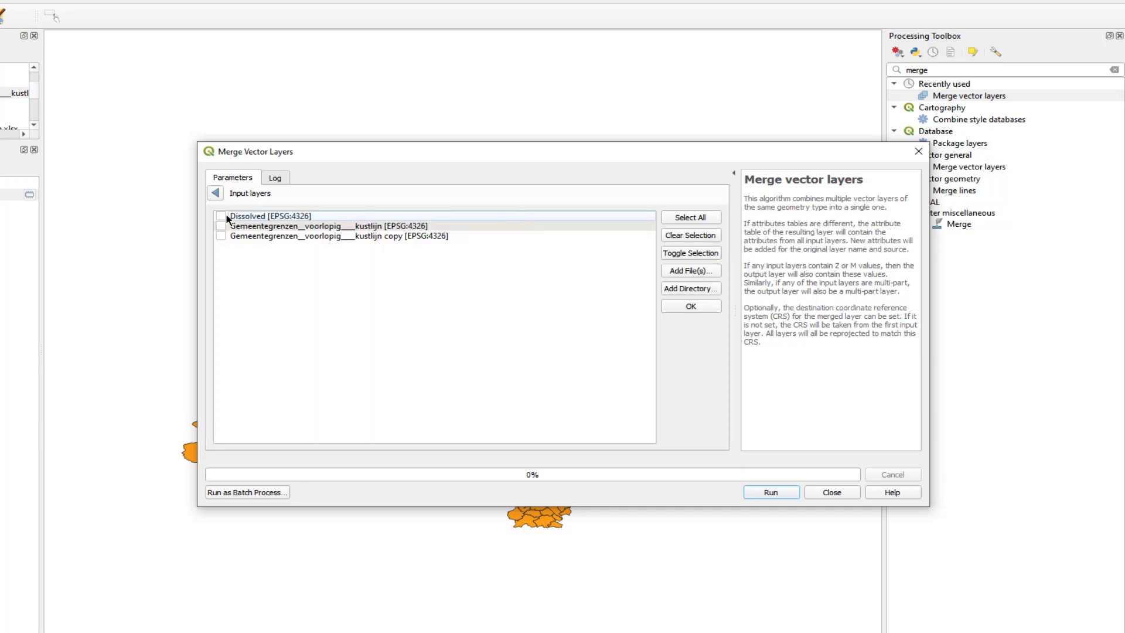
pyautogui.click(221, 216)
pyautogui.click(221, 235)
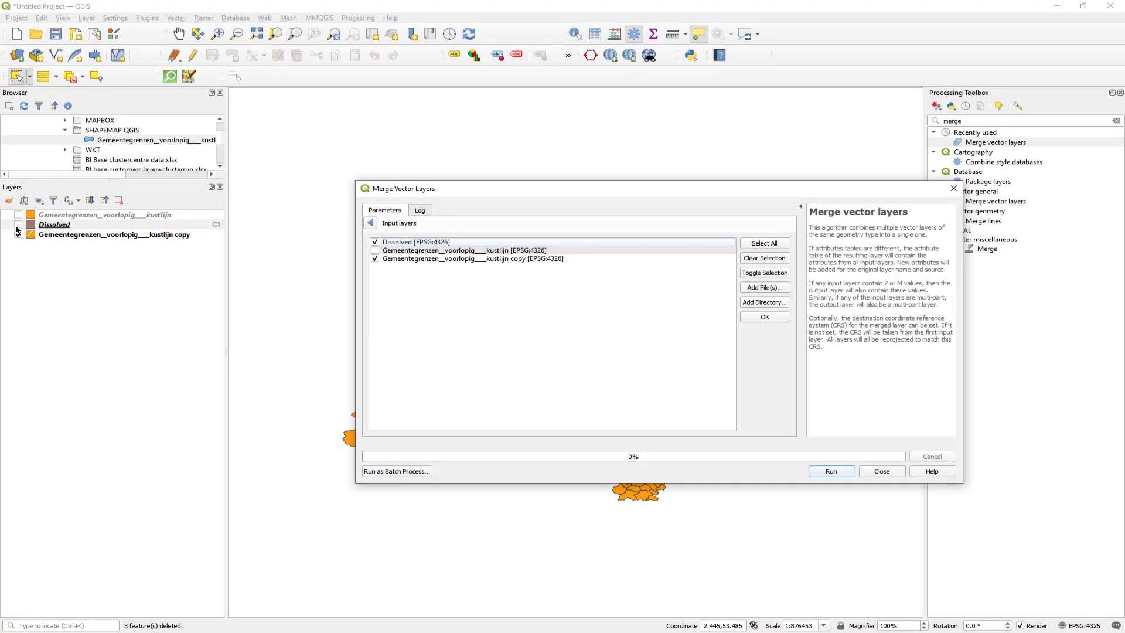
pyautogui.click(17, 225)
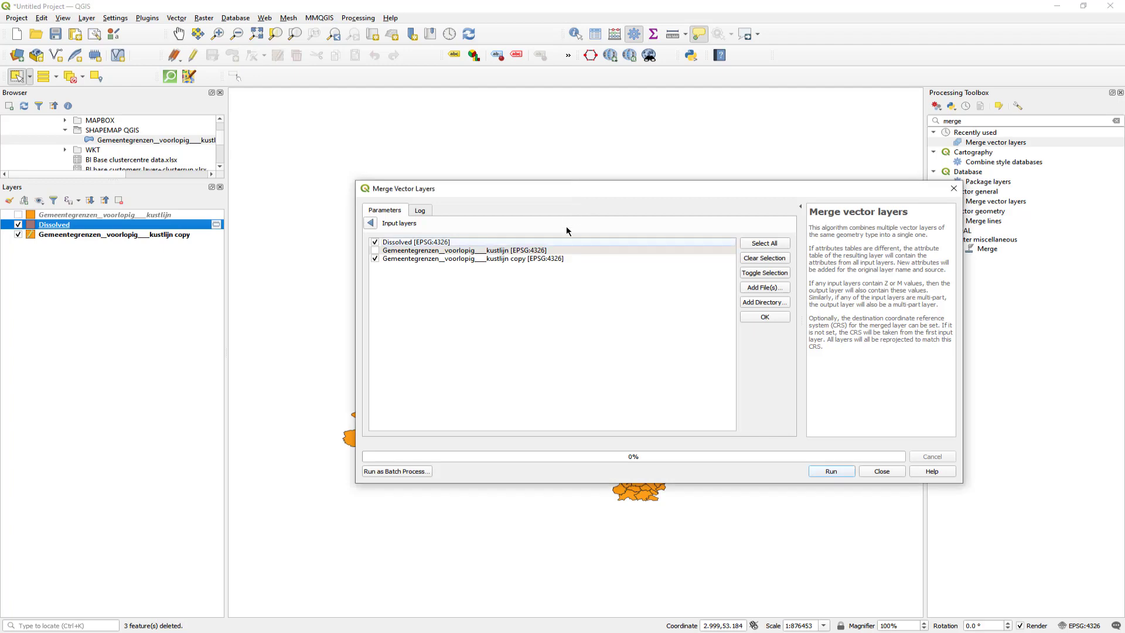
pyautogui.moveTo(572, 189); pyautogui.dragTo(531, 293)
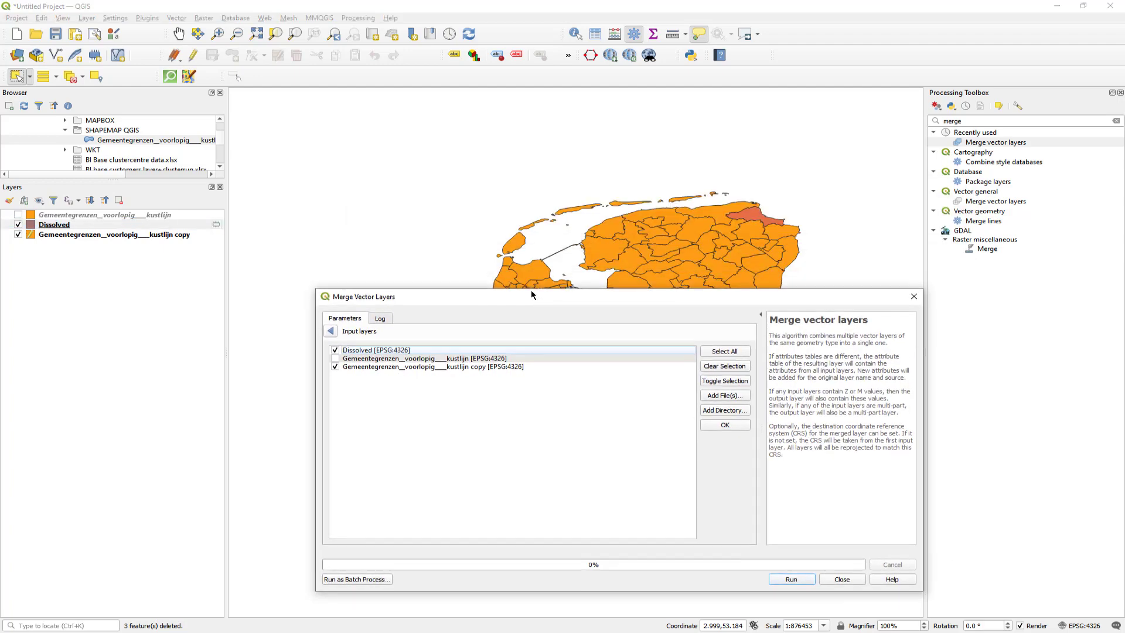
# Run the merge into a temporary layer, and hide the Dissolved and Gemeentegrenzen copy layers so only the merged result shows
pyautogui.click(796, 578)
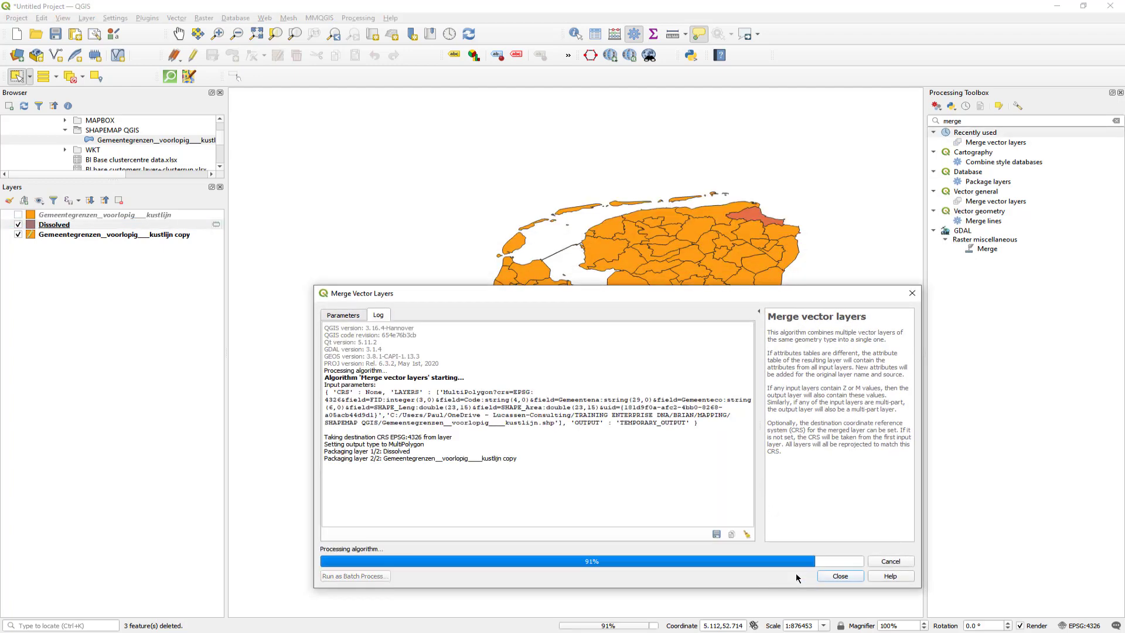
pyautogui.click(840, 576)
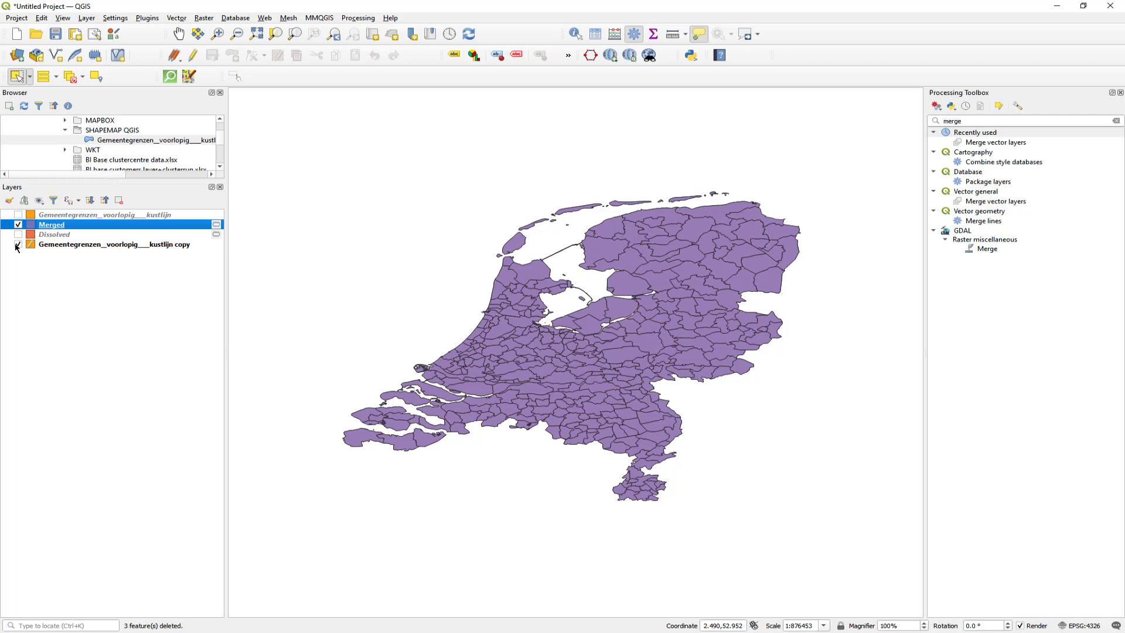
pyautogui.click(17, 245)
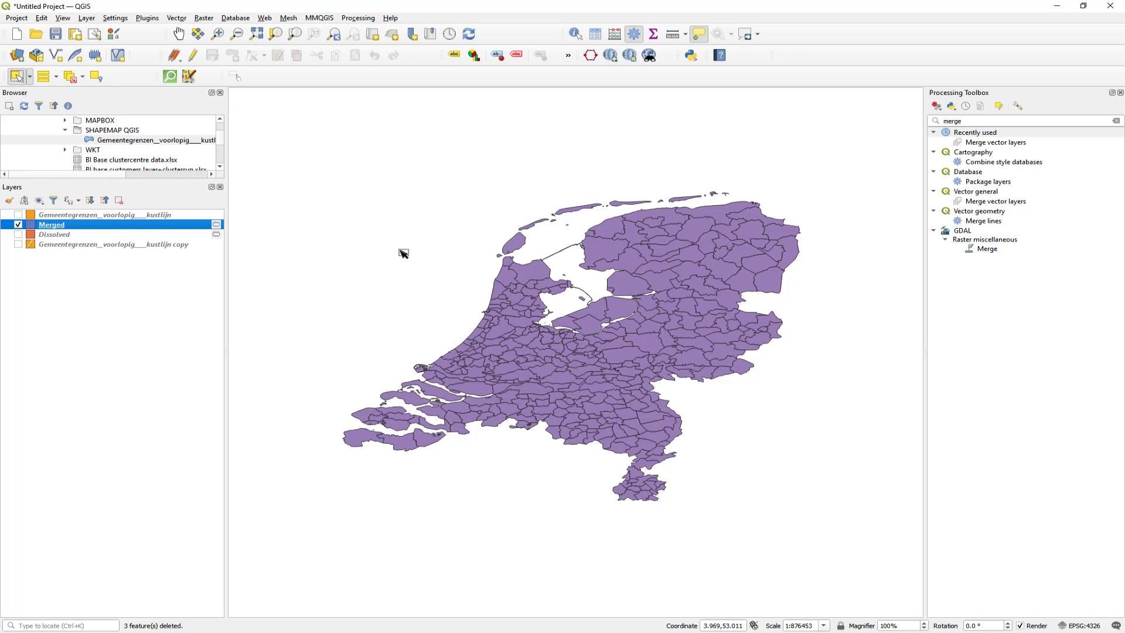
# Export the Merged layer as an ESRI Shapefile named repaired.shp to the Bureaublad folder, keeping CRS EPSG:4326 - WGS 84
pyautogui.rightClick(161, 228)
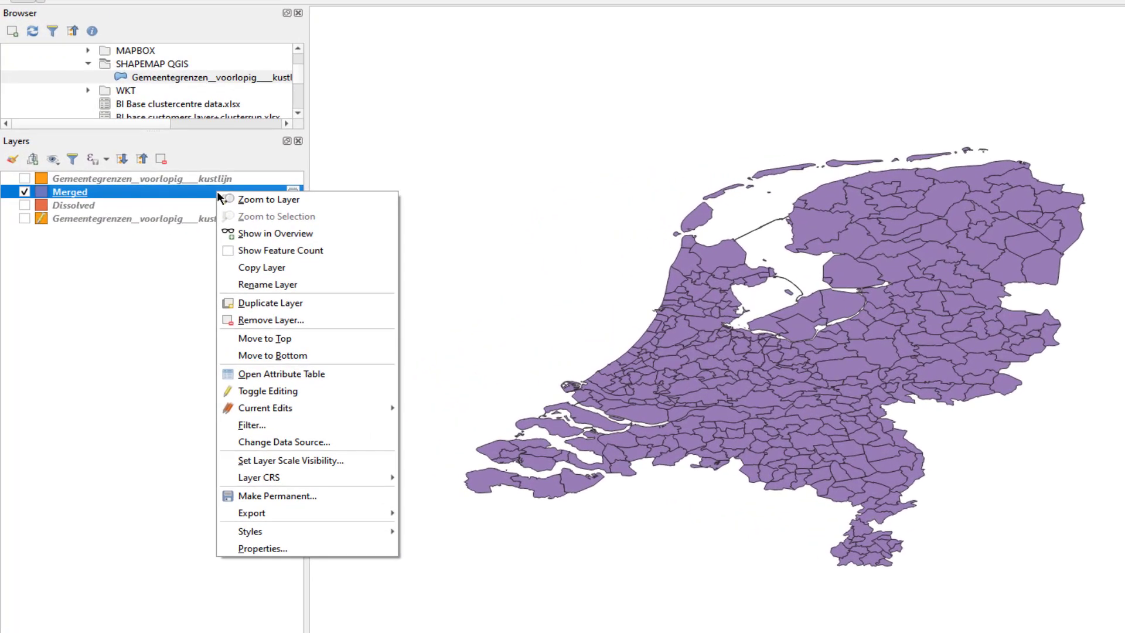
pyautogui.moveTo(323, 515)
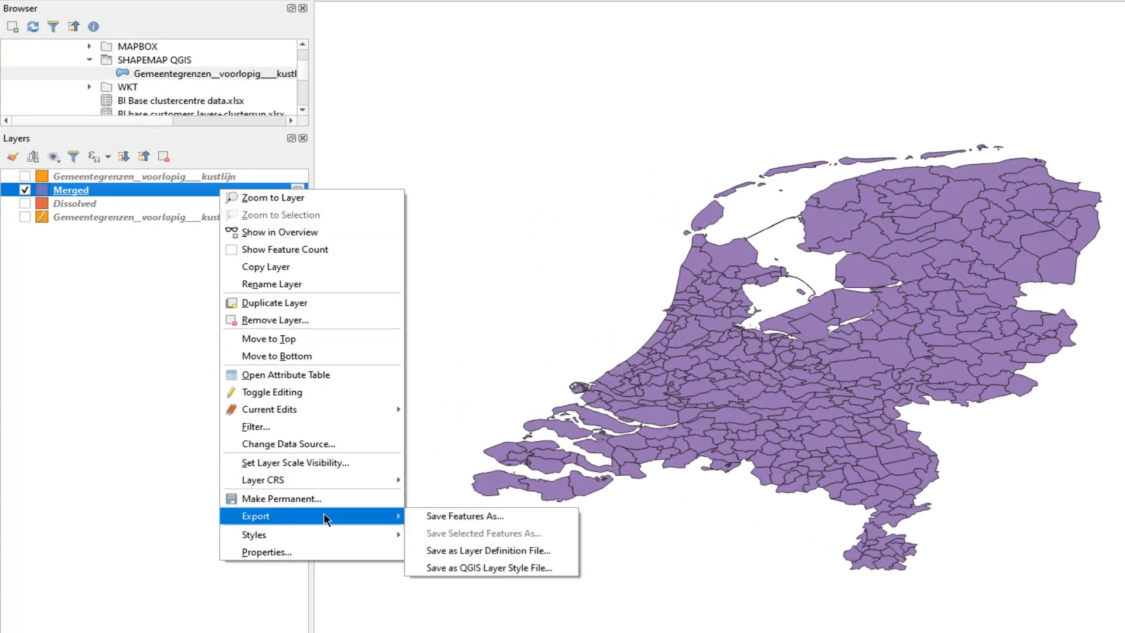
pyautogui.click(454, 515)
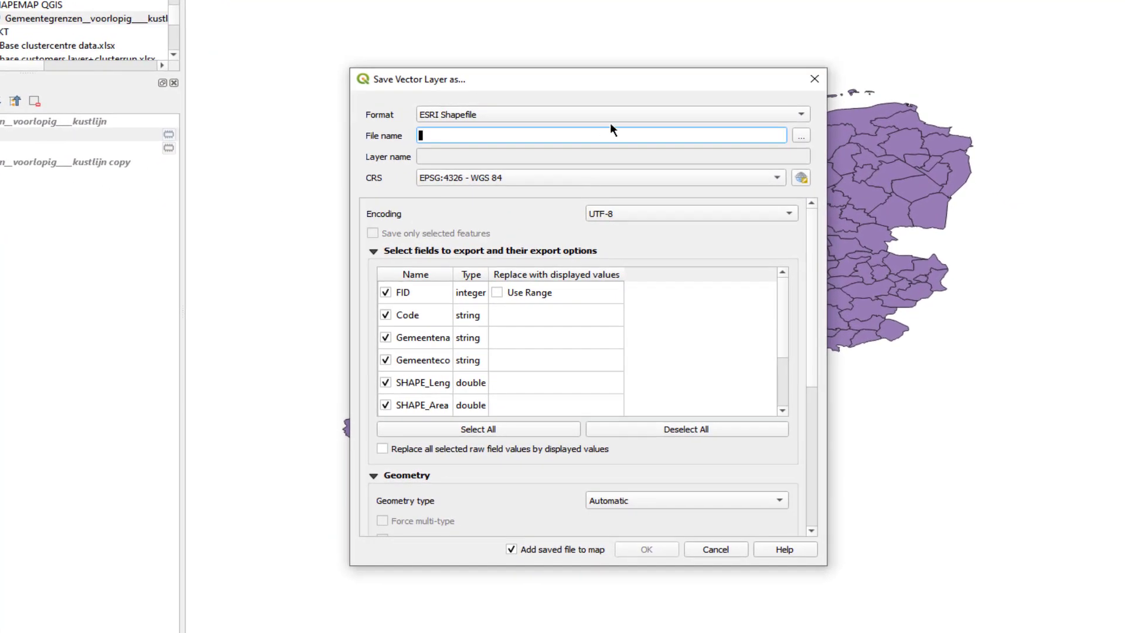
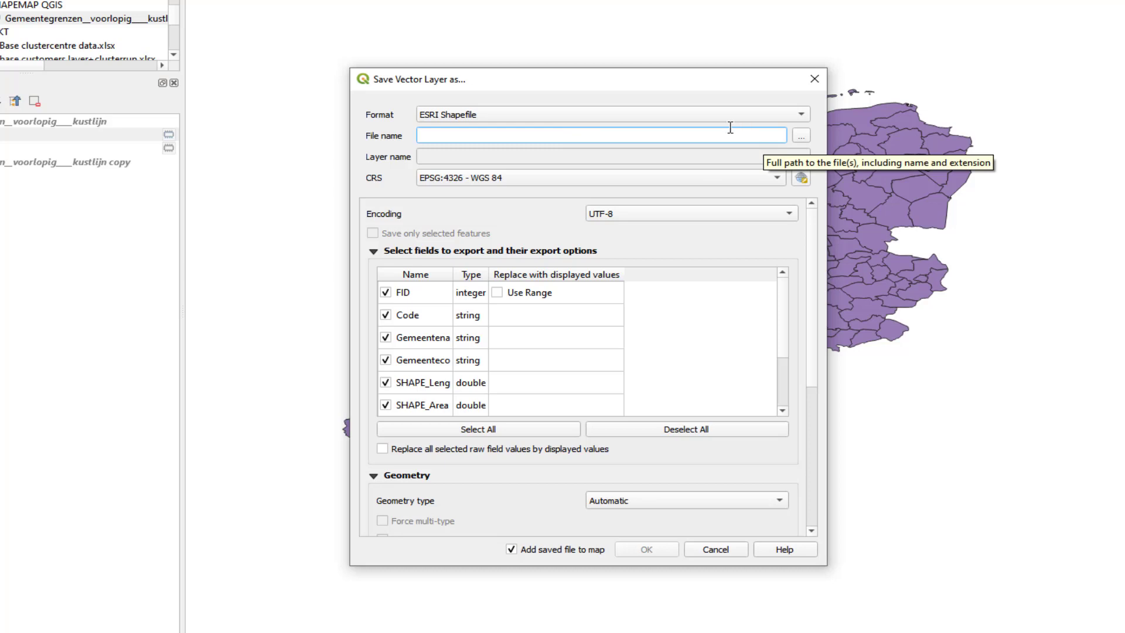
pyautogui.write('repaired')
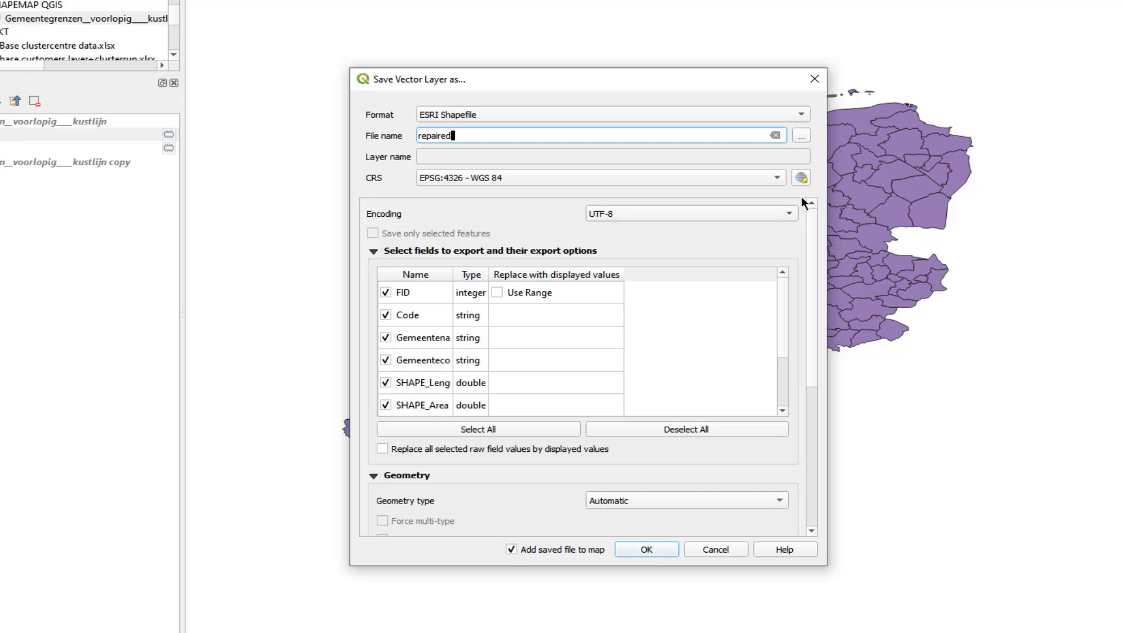
pyautogui.click(803, 137)
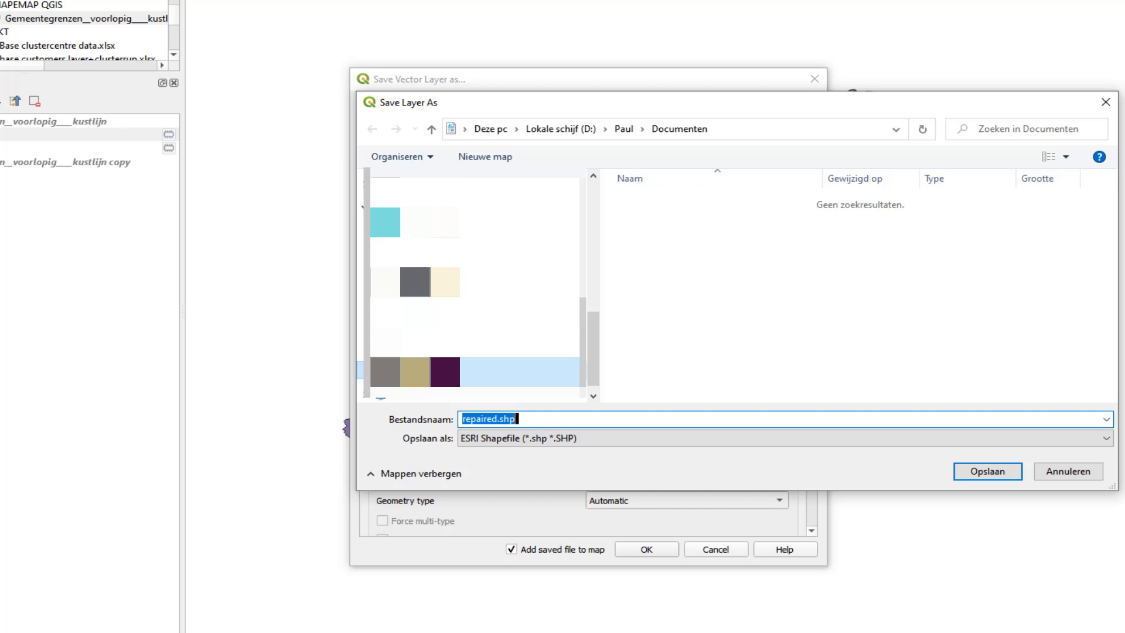
pyautogui.click(469, 253)
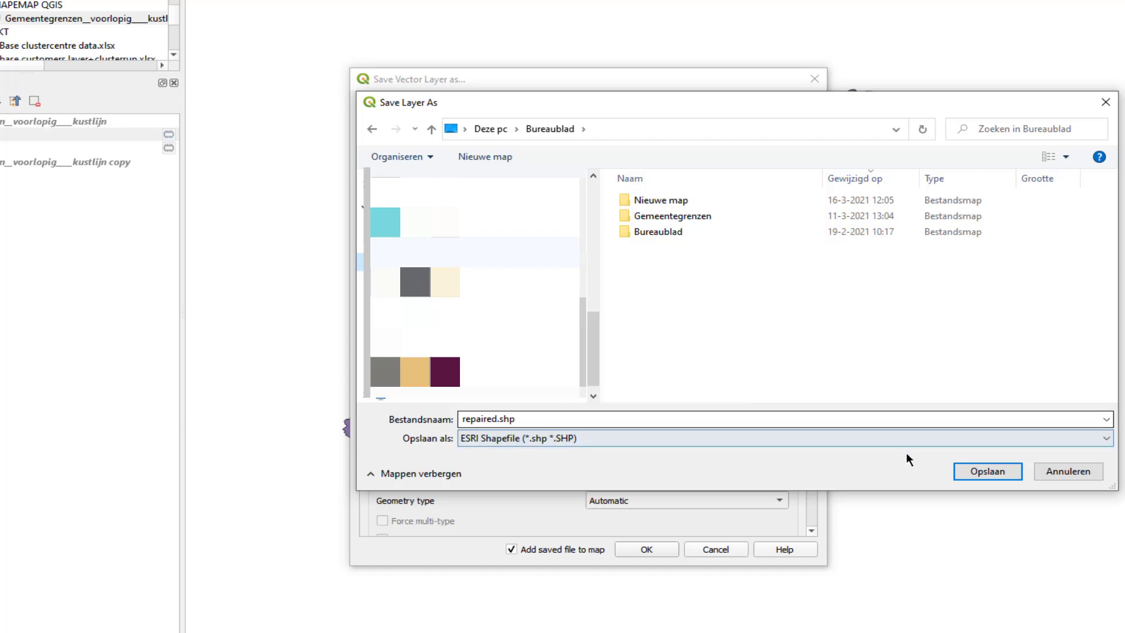
pyautogui.click(971, 471)
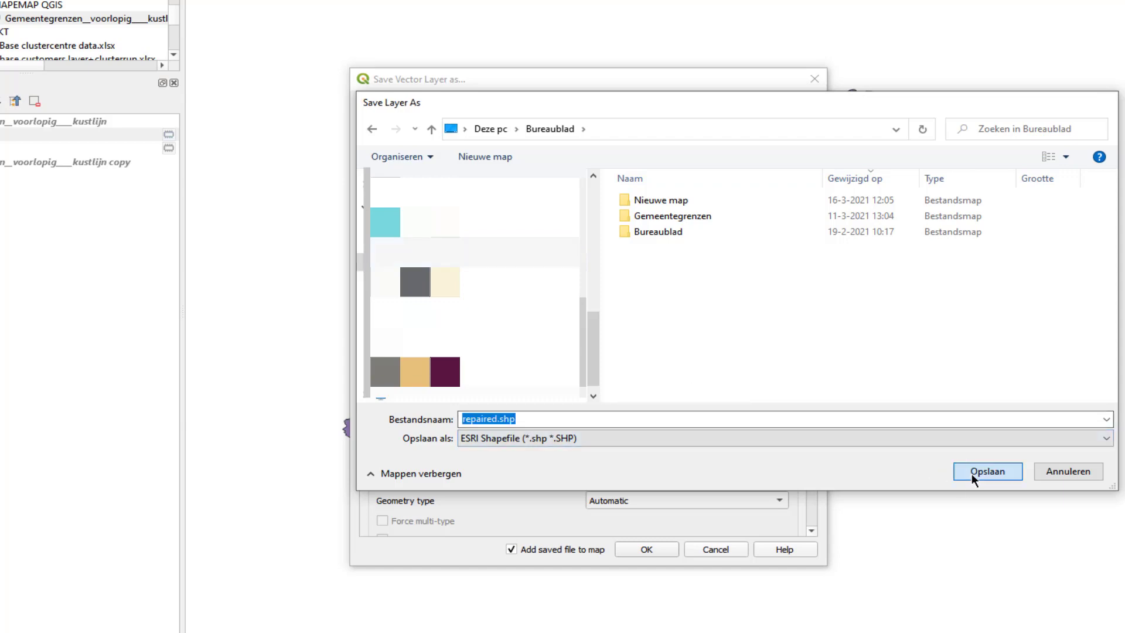
pyautogui.click(668, 546)
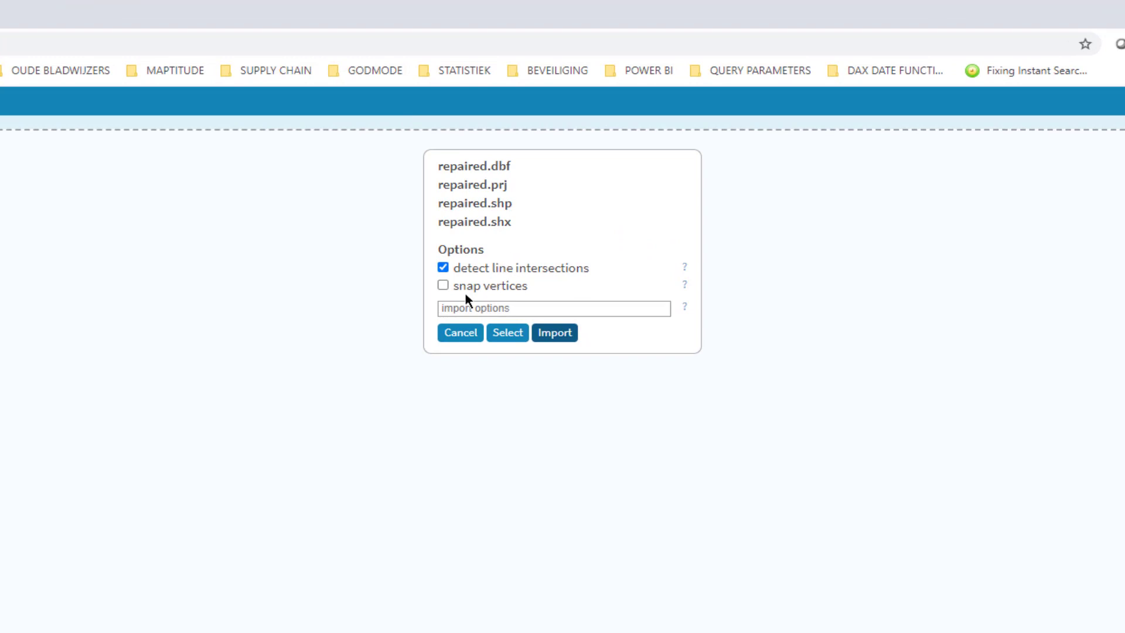
# Switch to mapshaper, import the repaired shapefile set with line intersection detection and vertex snapping enabled, and show the console
pyautogui.click(443, 286)
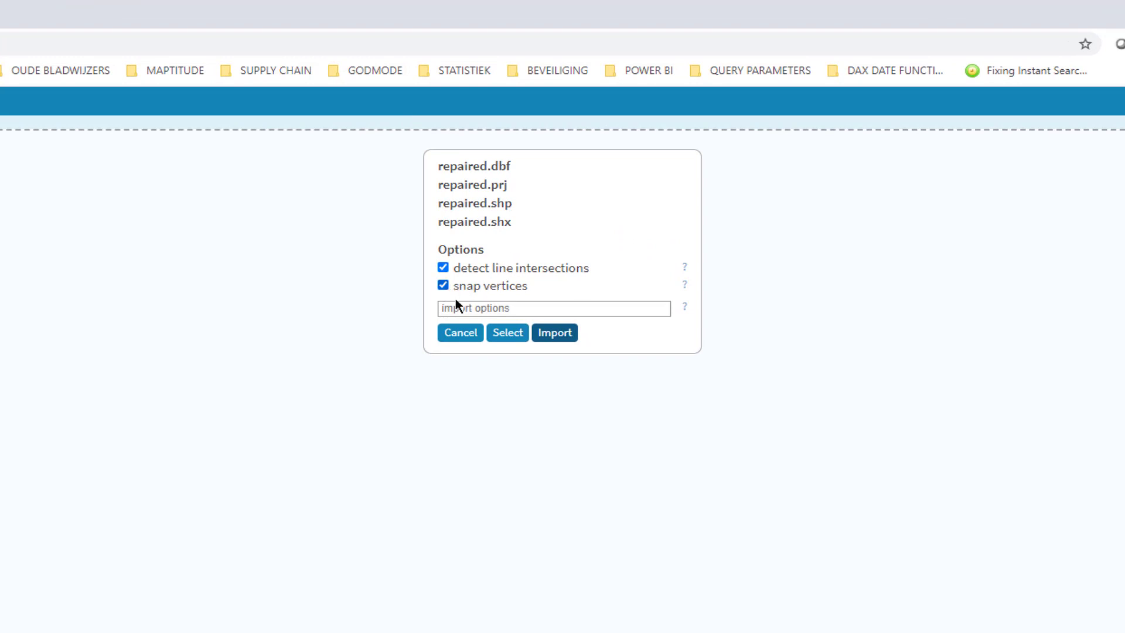
pyautogui.click(558, 337)
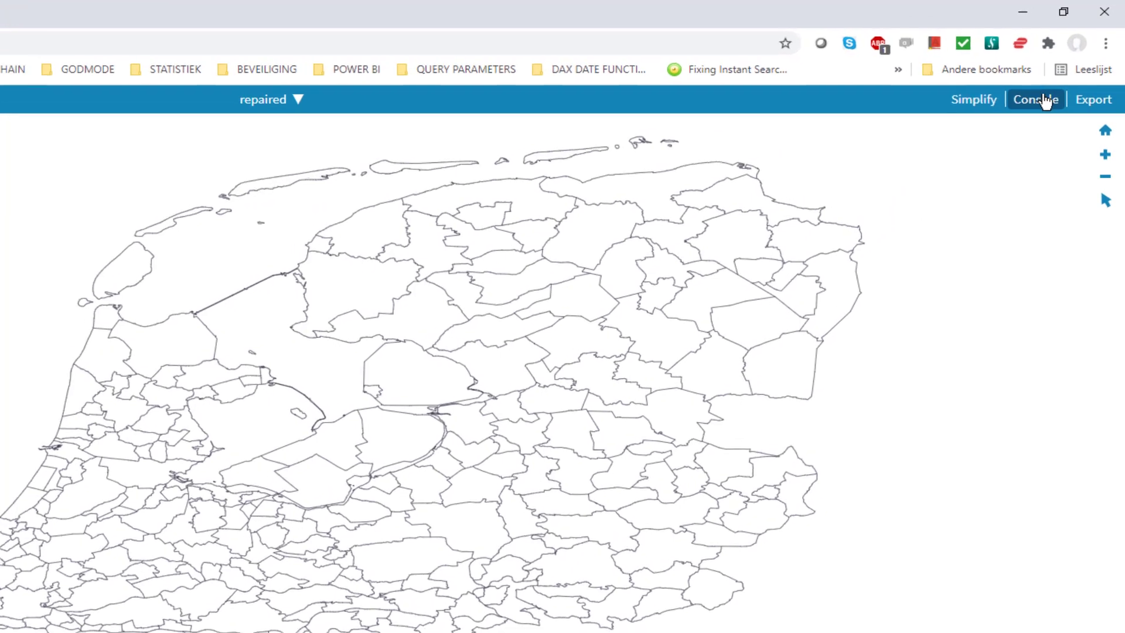
pyautogui.click(1043, 102)
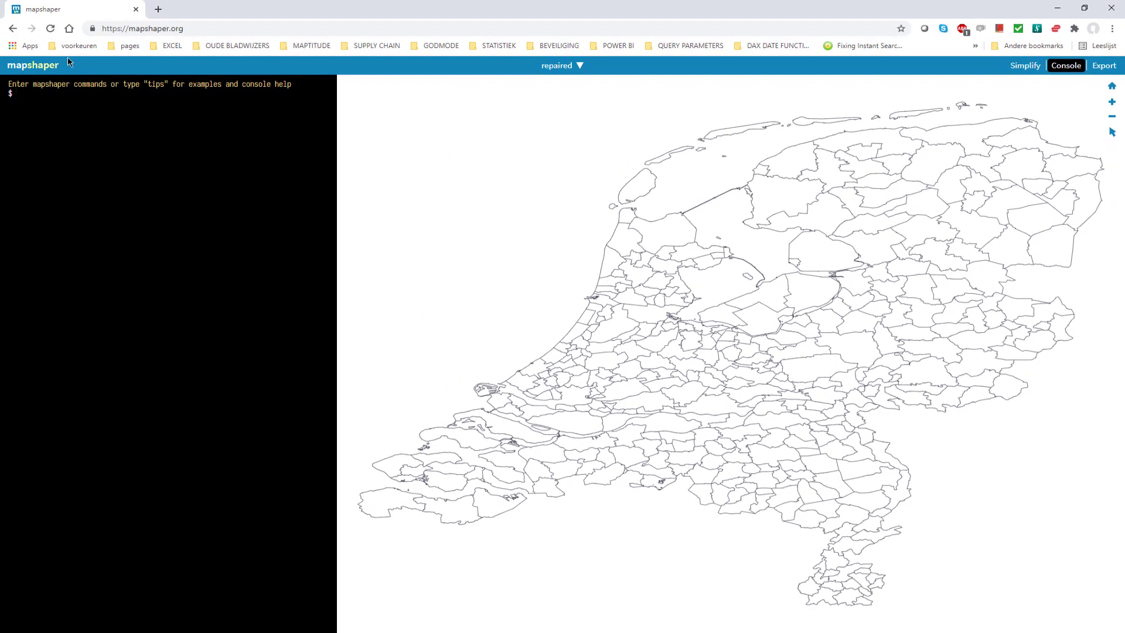
# Query the repaired layer with the console command info, and set its projection with proj wgs84
pyautogui.write('info')
pyautogui.press('Return')
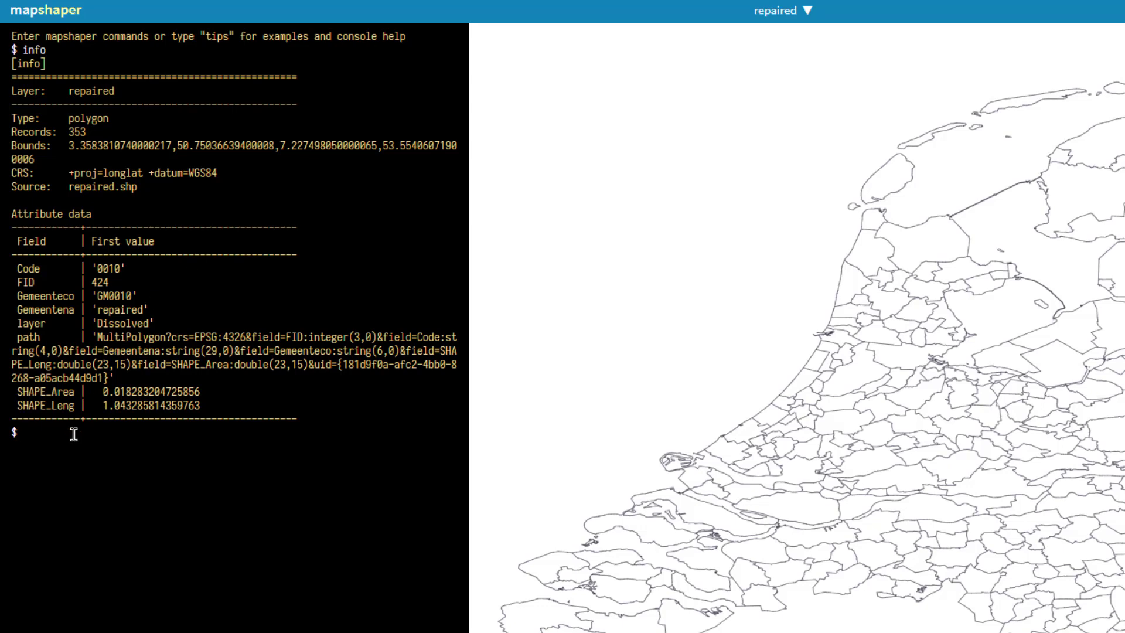
pyautogui.write('proj wgs84')
pyautogui.press('Return')
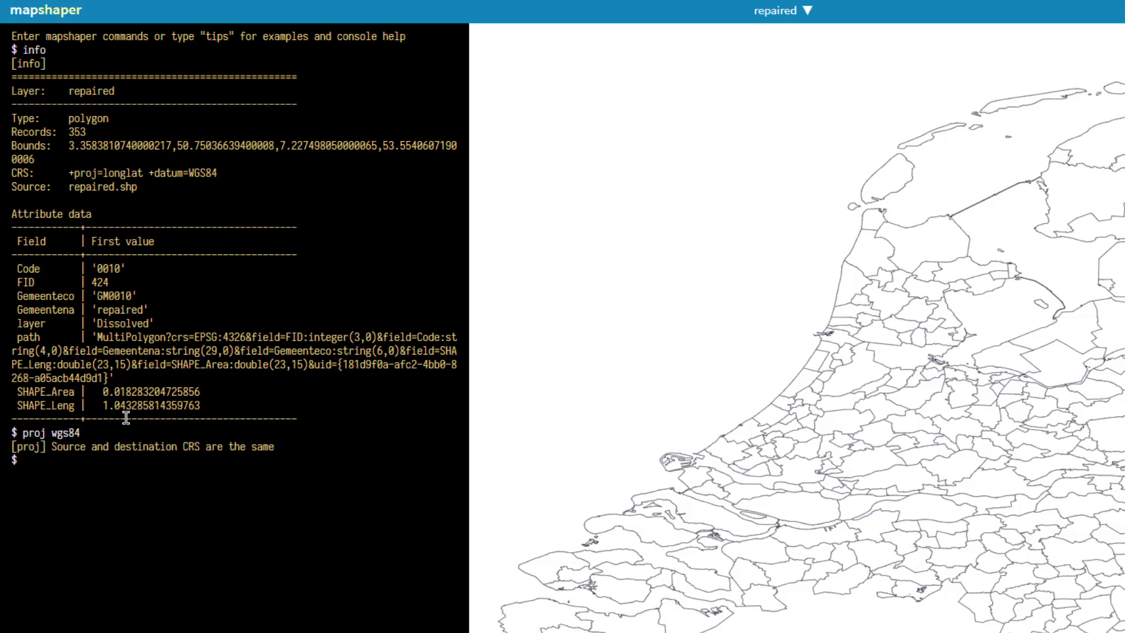
# Clear the console output and list the repaired layer's info again
pyautogui.write('clear')
pyautogui.press('Return')
pyautogui.write('info')
pyautogui.press('Return')
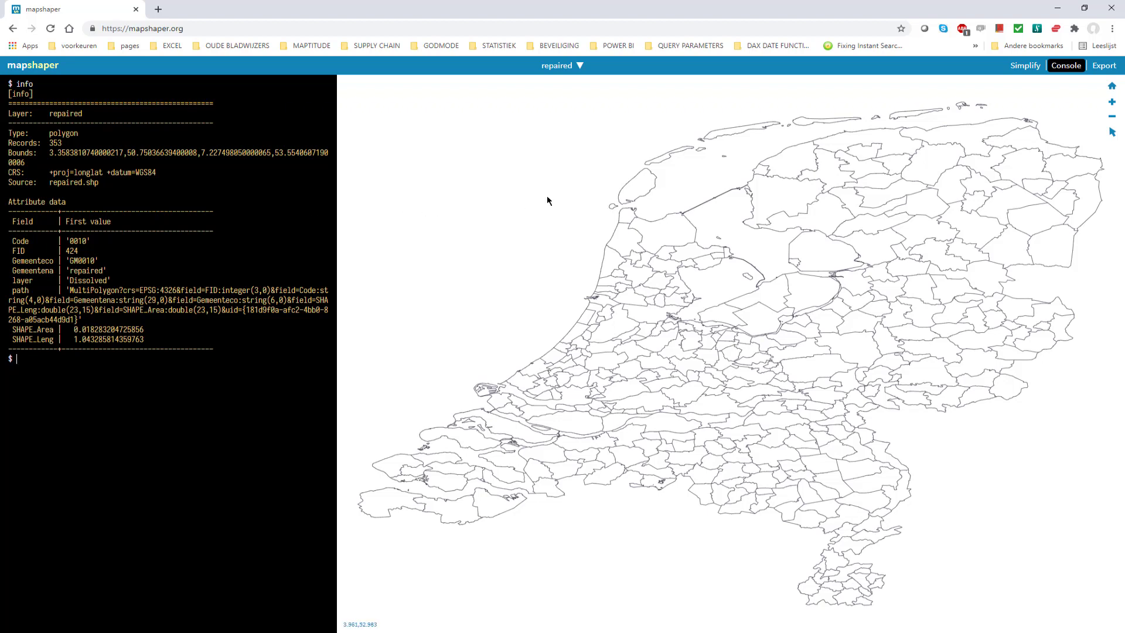
# Turn on feature inspection and examine the attributes of the Noardeast-Fryslân municipality on the map
pyautogui.moveTo(1114, 133)
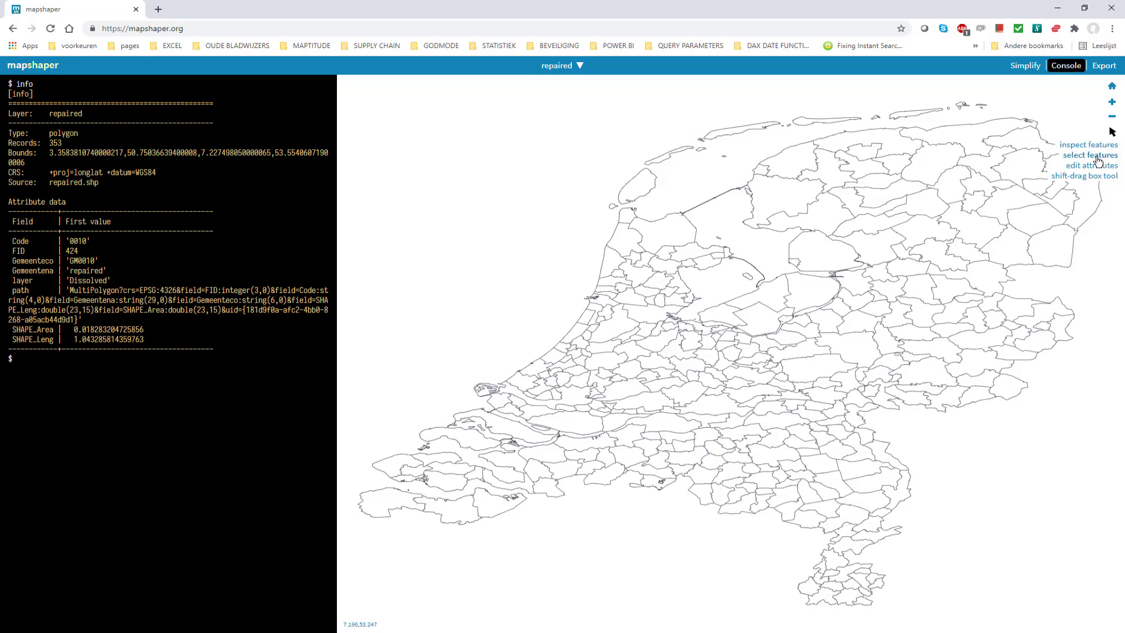
pyautogui.click(1080, 146)
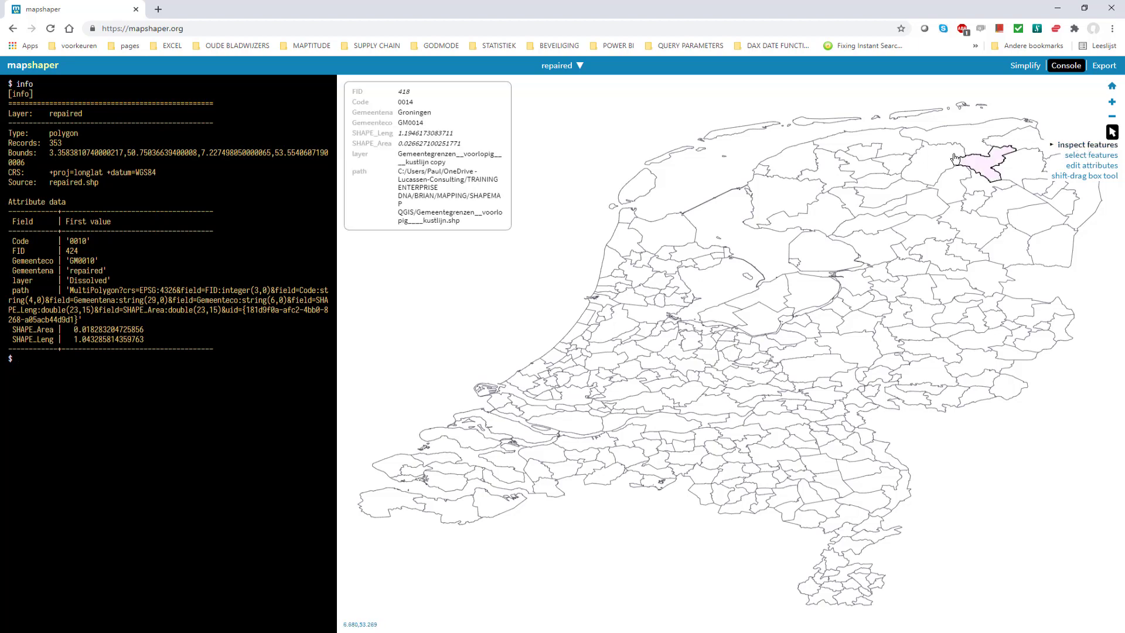
pyautogui.click(882, 144)
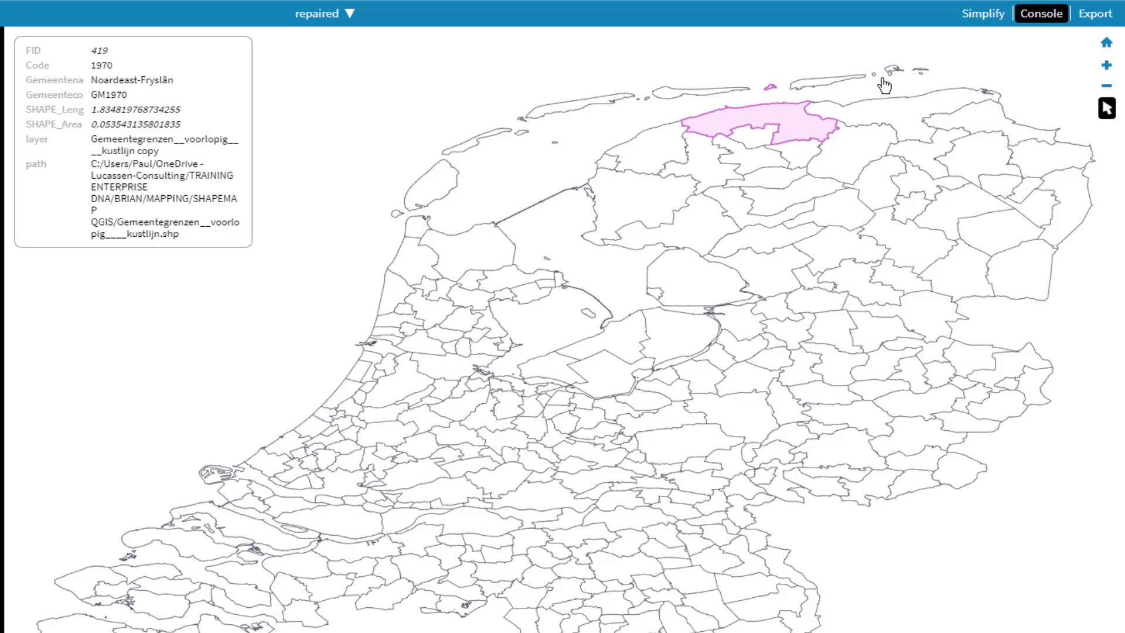
# Apply simplification to the repaired layer with the Douglas-Peucker method
pyautogui.click(990, 15)
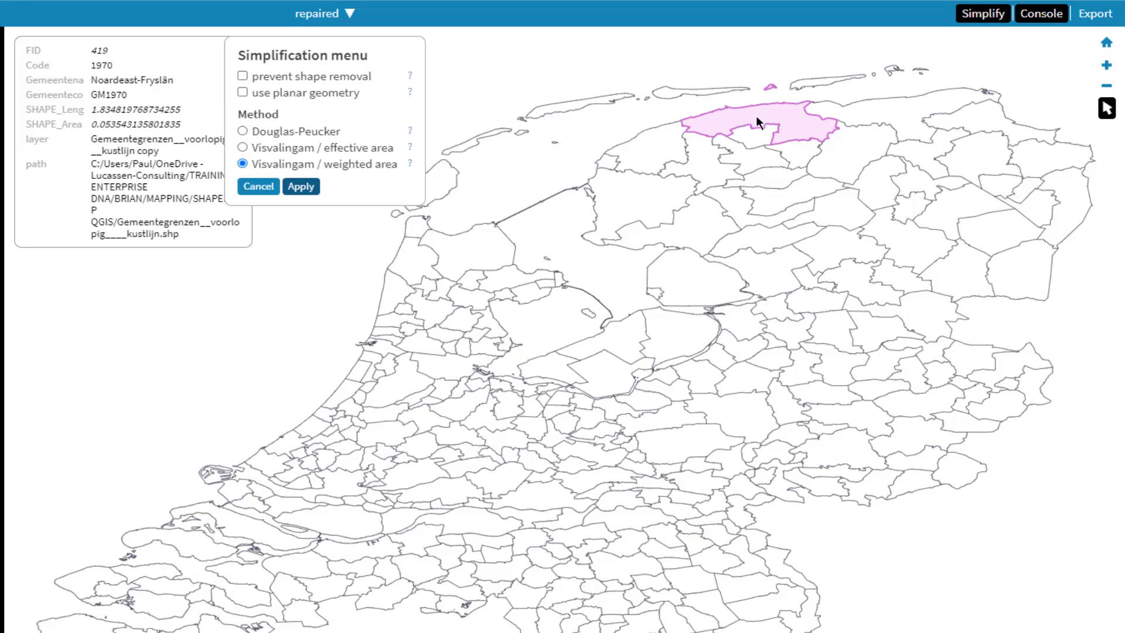
pyautogui.click(1109, 113)
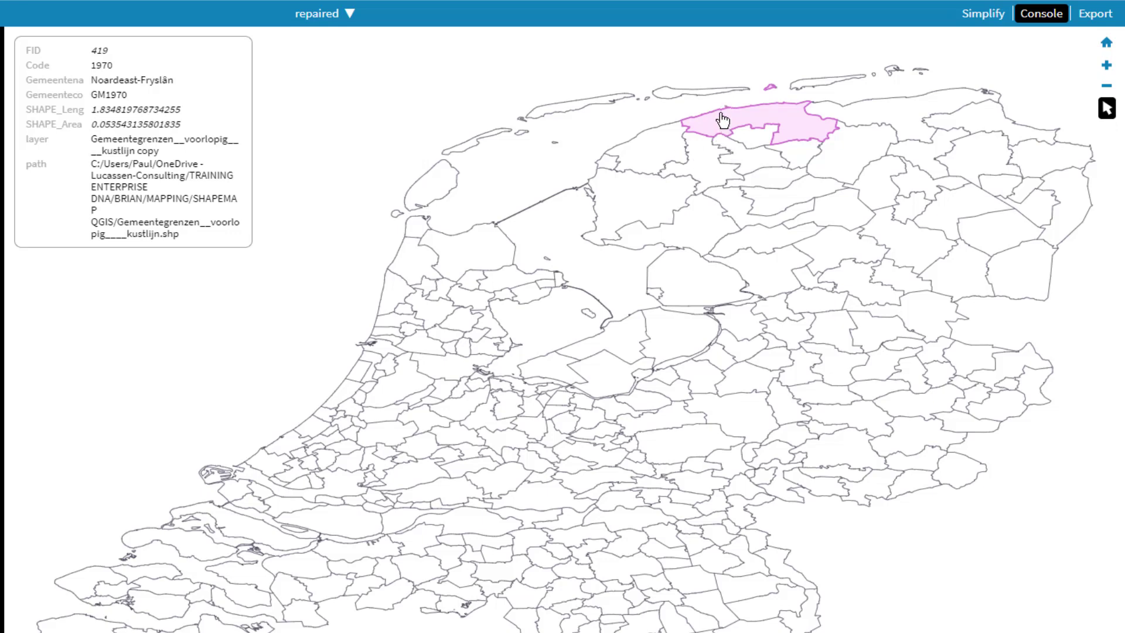
pyautogui.click(1002, 13)
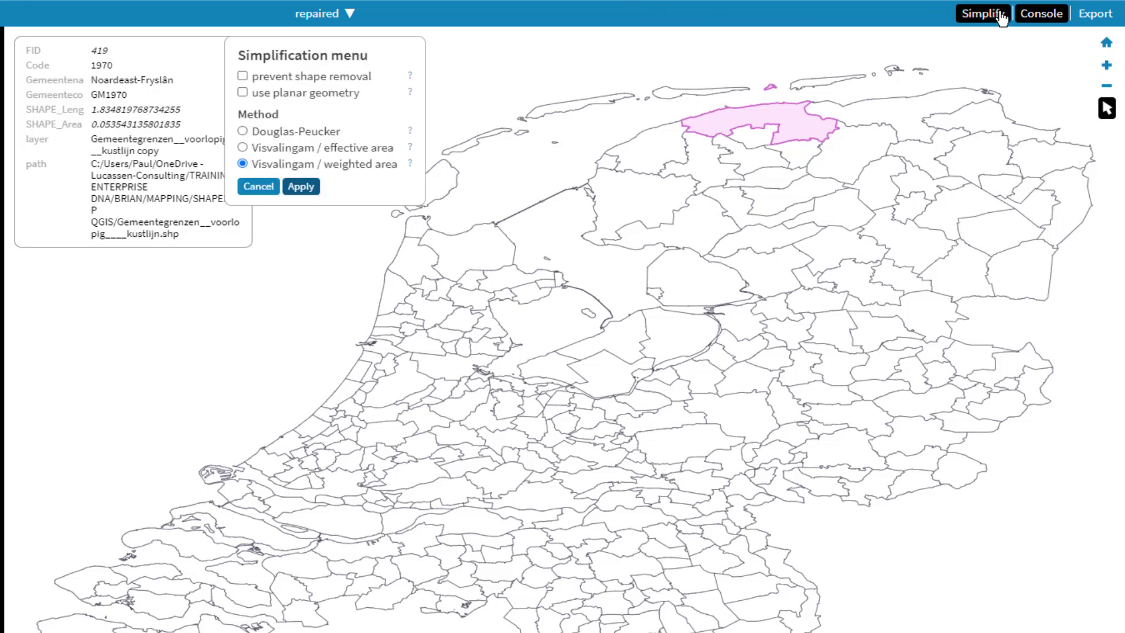
pyautogui.click(244, 131)
pyautogui.click(302, 186)
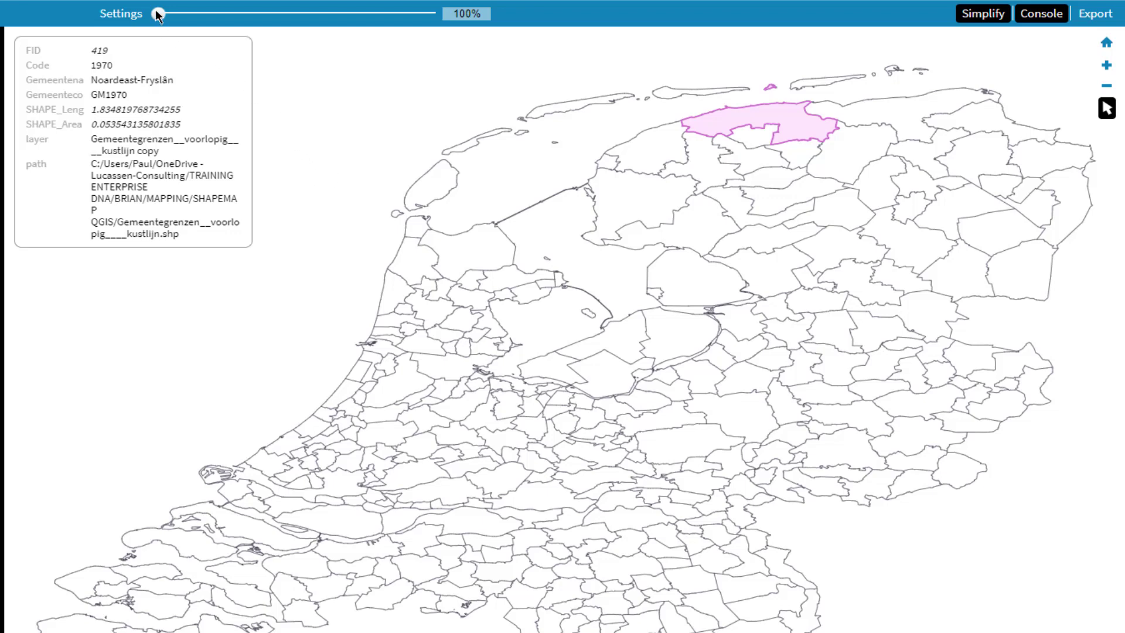
# Try the simplification down to 0.0%, and settle the level at 10.6%
pyautogui.moveTo(157, 13); pyautogui.dragTo(437, 40)
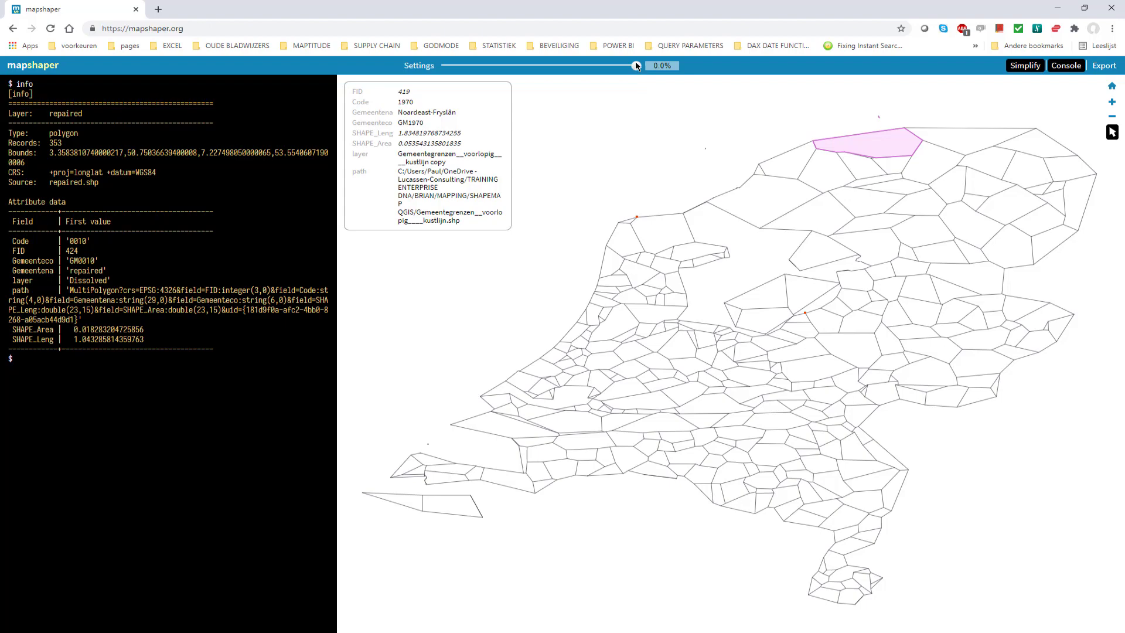
pyautogui.moveTo(638, 68); pyautogui.dragTo(569, 68)
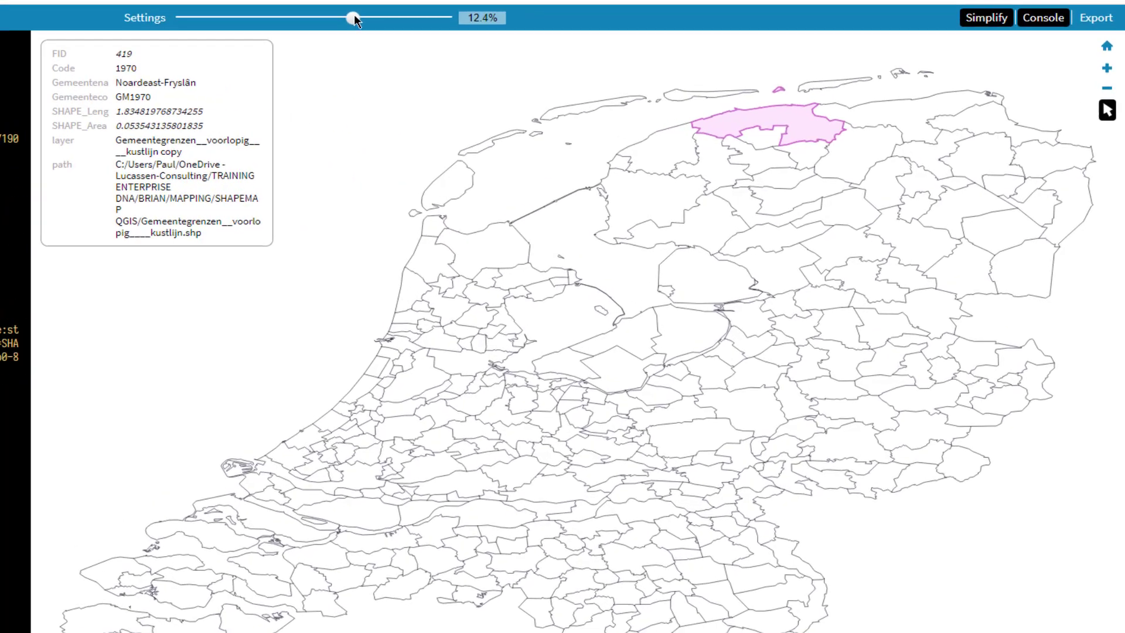
pyautogui.moveTo(338, 16); pyautogui.dragTo(342, 14)
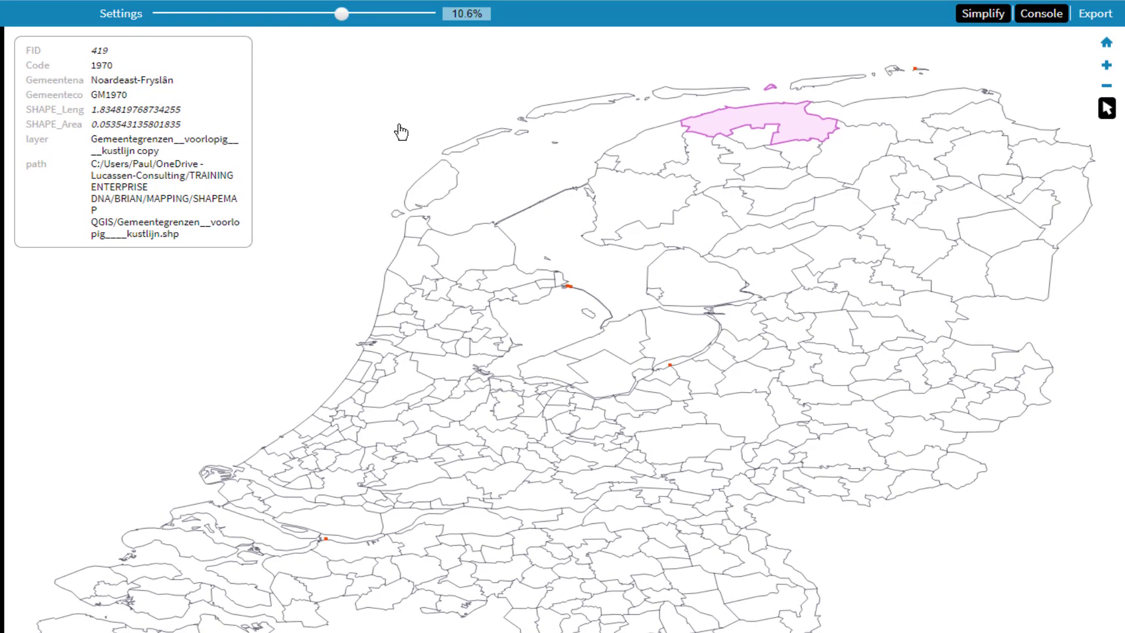
# Export the simplified layer as TopoJSON, saving it as toporepaired.json in the QGIS repaired folder on the desktop
pyautogui.click(1088, 12)
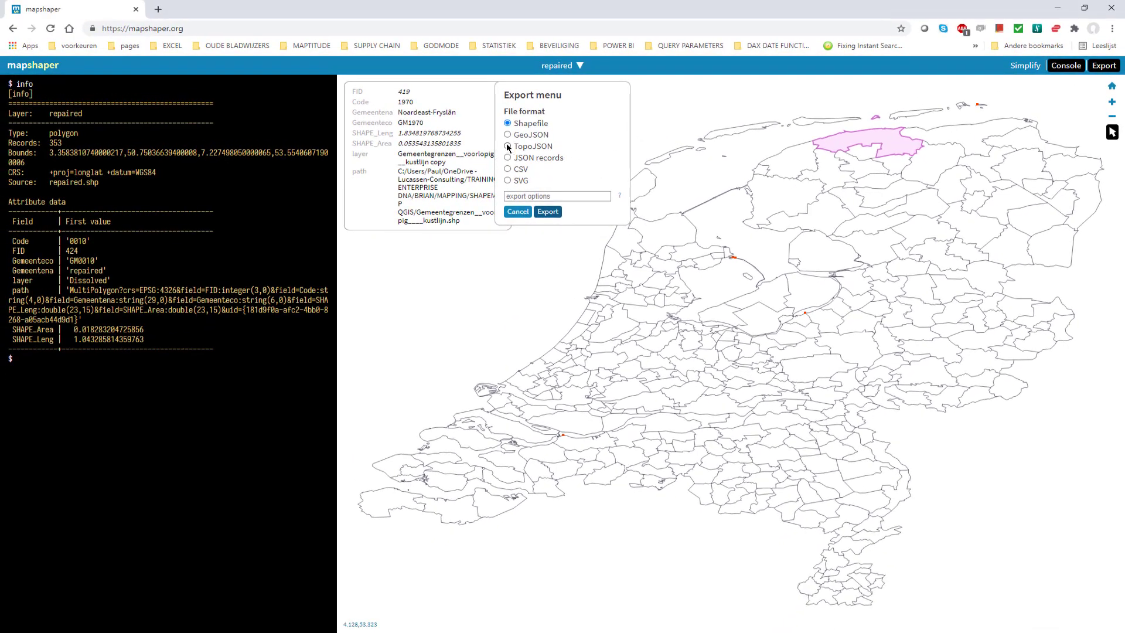
pyautogui.click(508, 146)
pyautogui.click(548, 212)
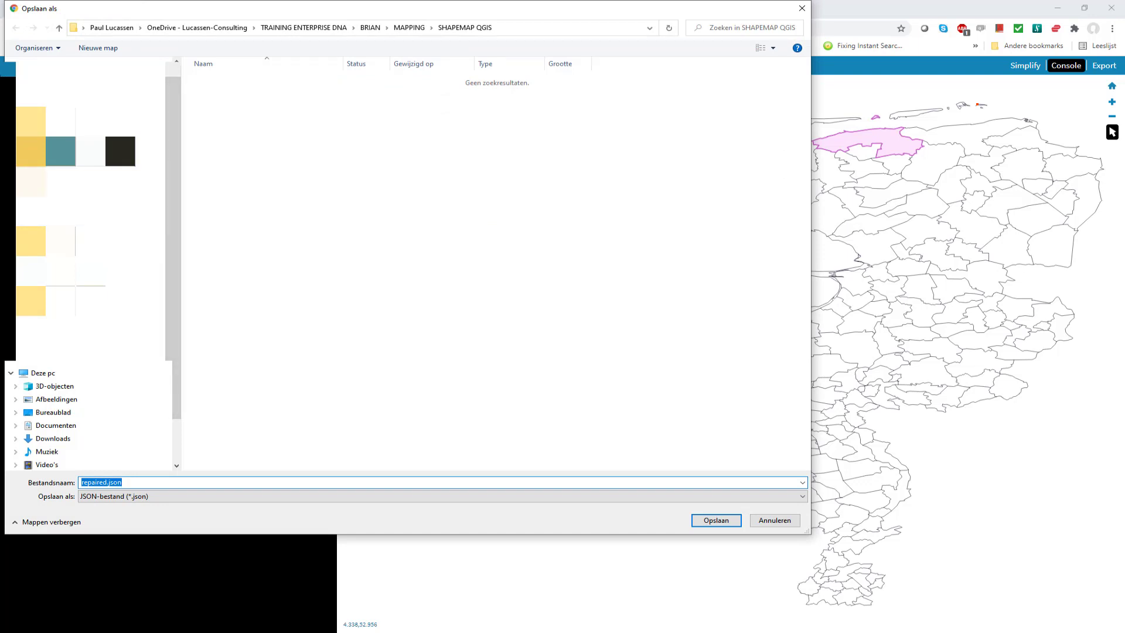
pyautogui.click(59, 92)
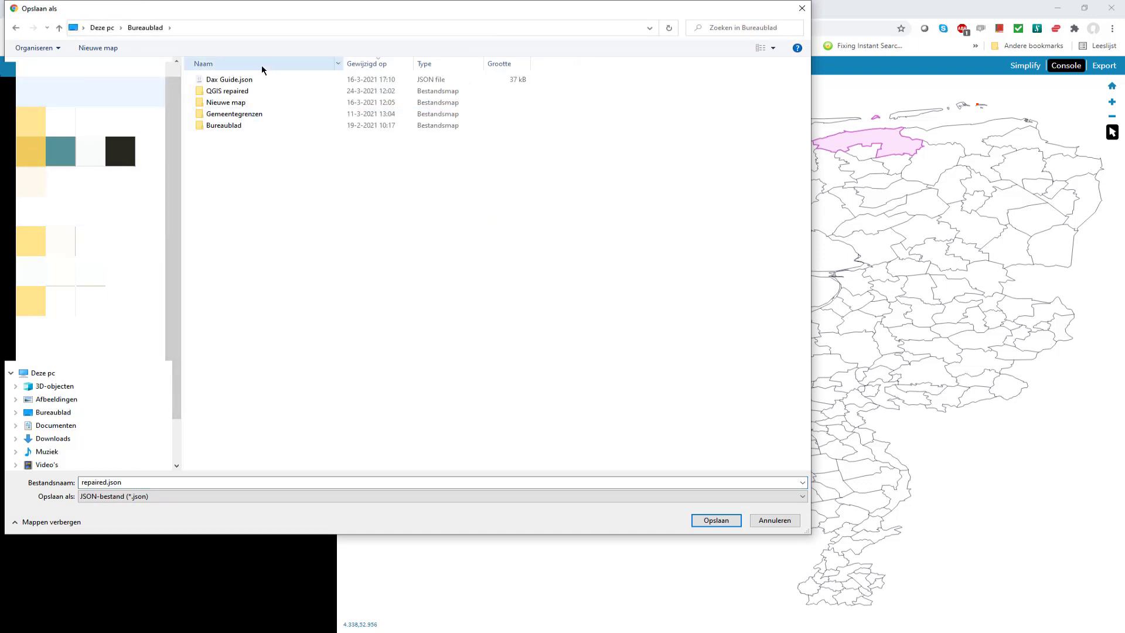
pyautogui.doubleClick(252, 93)
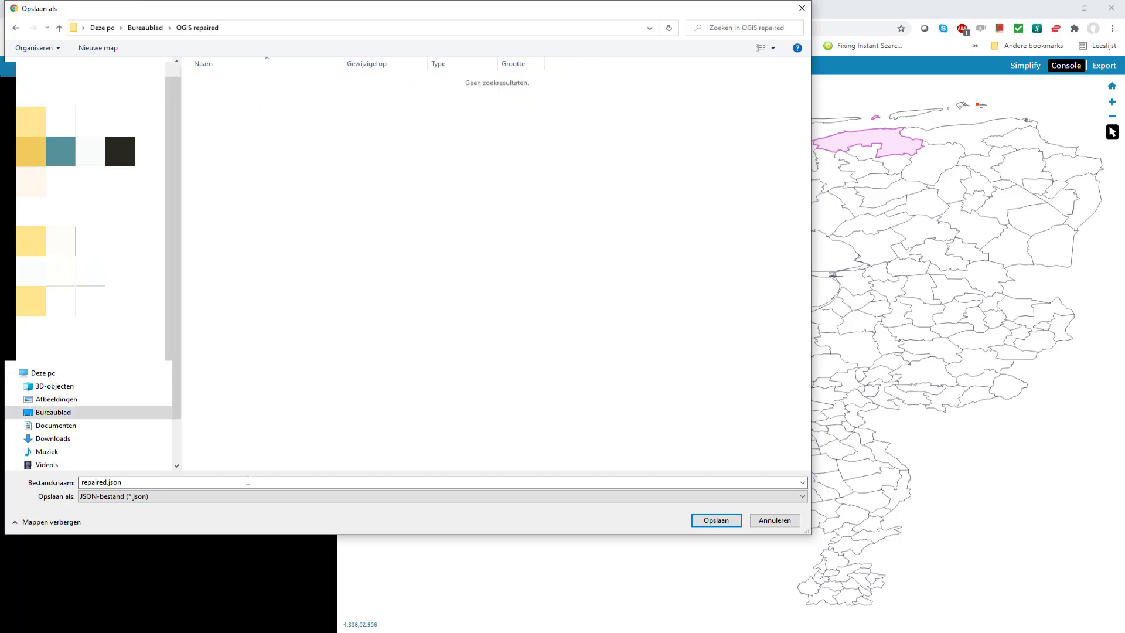
pyautogui.doubleClick(103, 481)
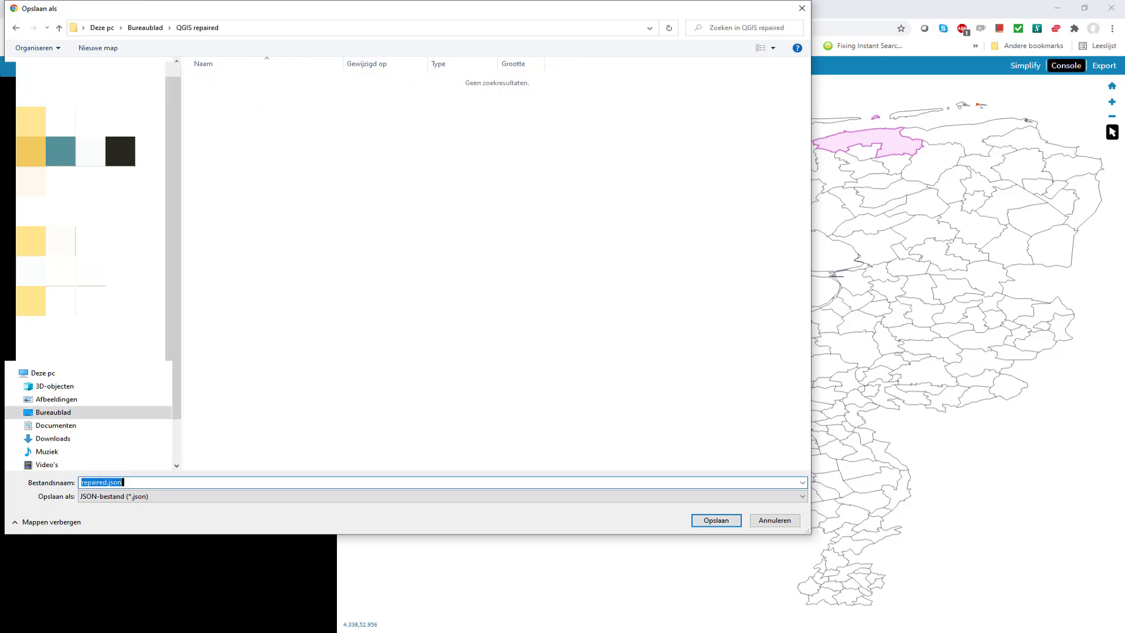
pyautogui.press('Home')
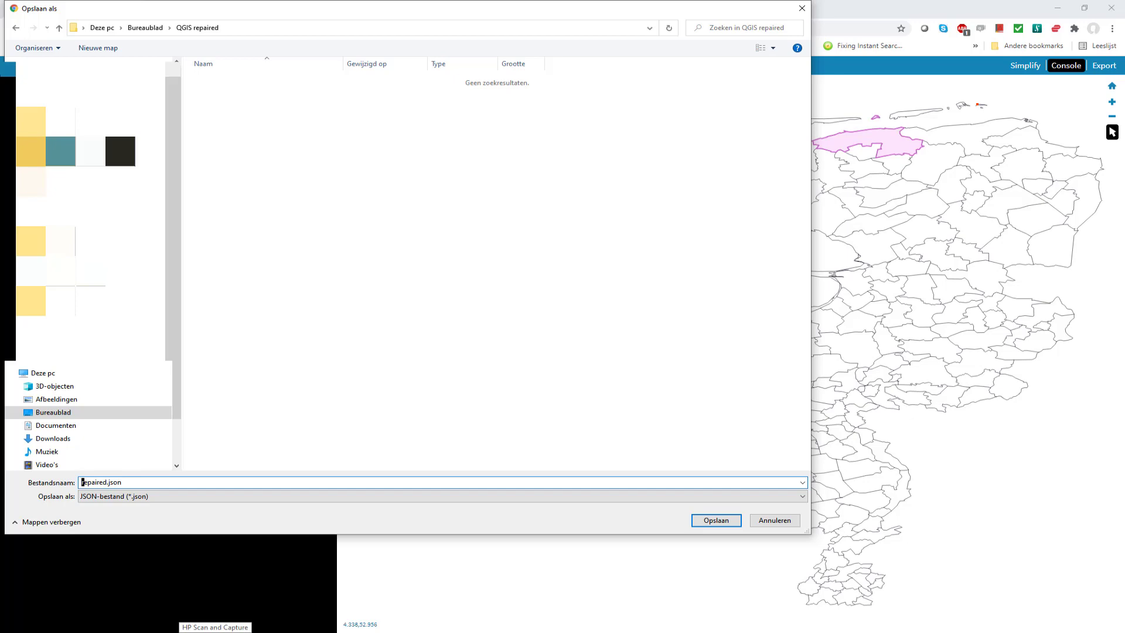
pyautogui.write('topo')
pyautogui.click(715, 520)
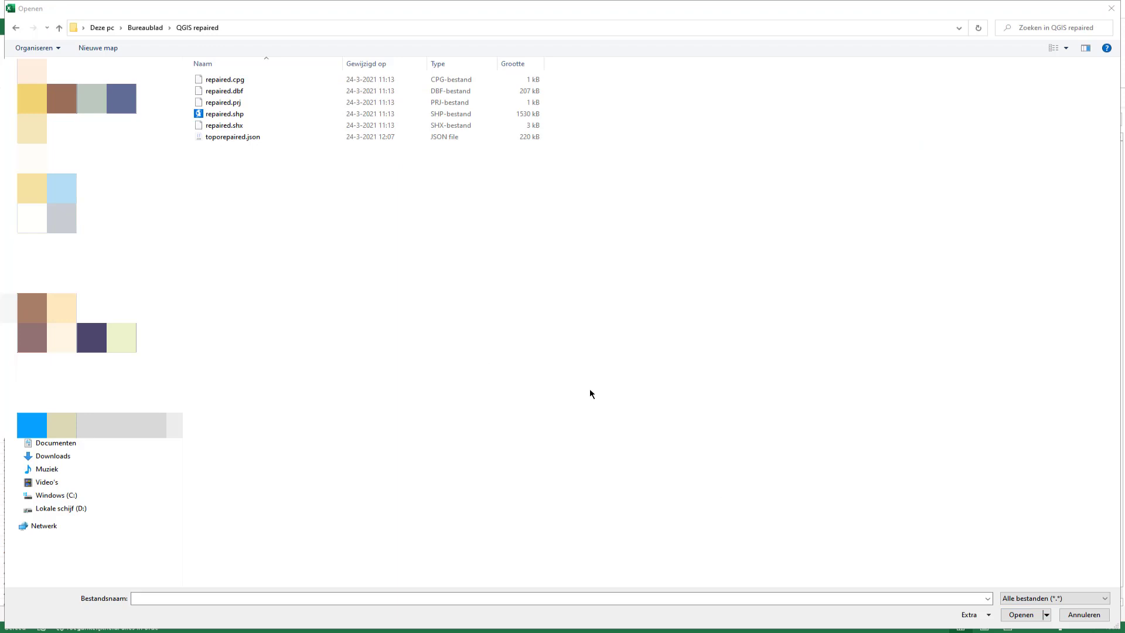
# Open repaired.dbf from the QGIS repaired folder and save it there as an Excel workbook (*.xlsx) named repaired
pyautogui.click(283, 94)
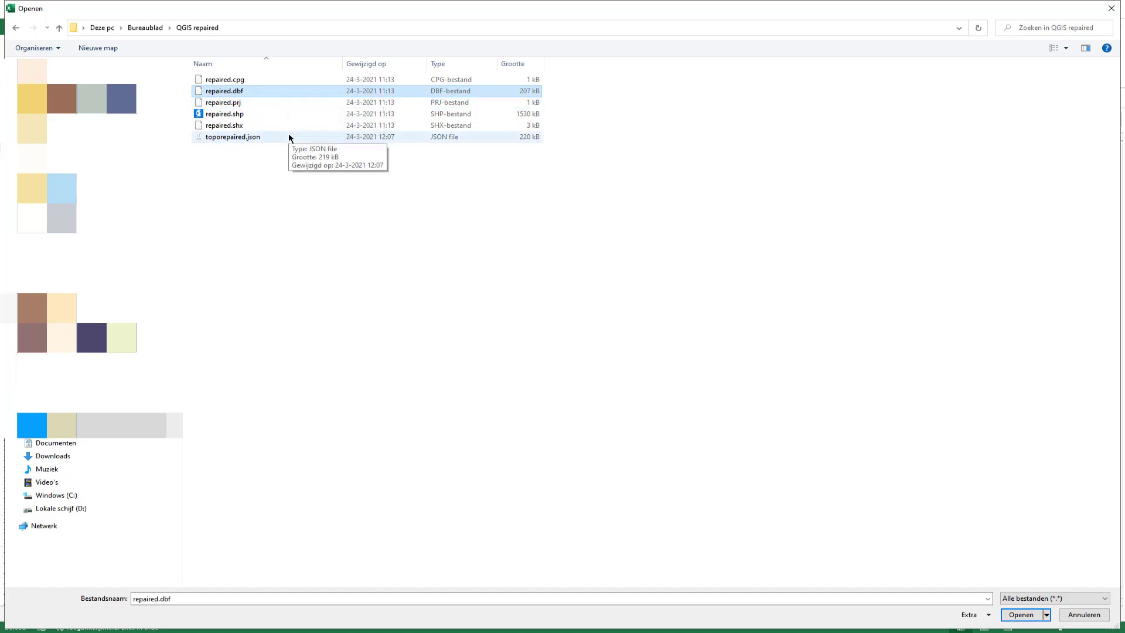
pyautogui.click(1024, 615)
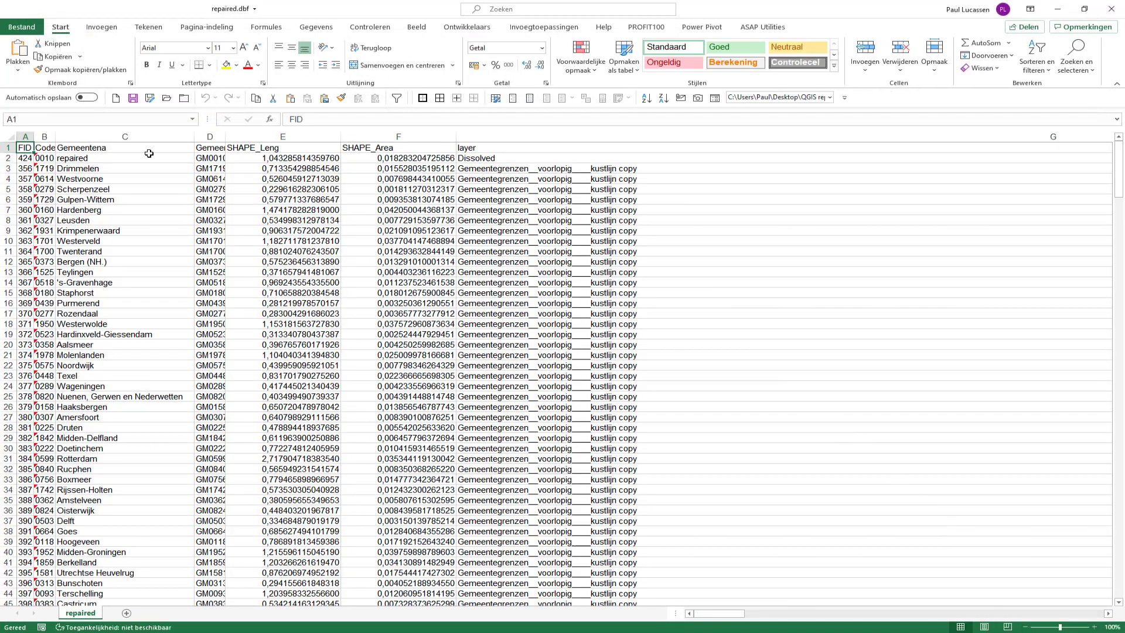
pyautogui.click(29, 30)
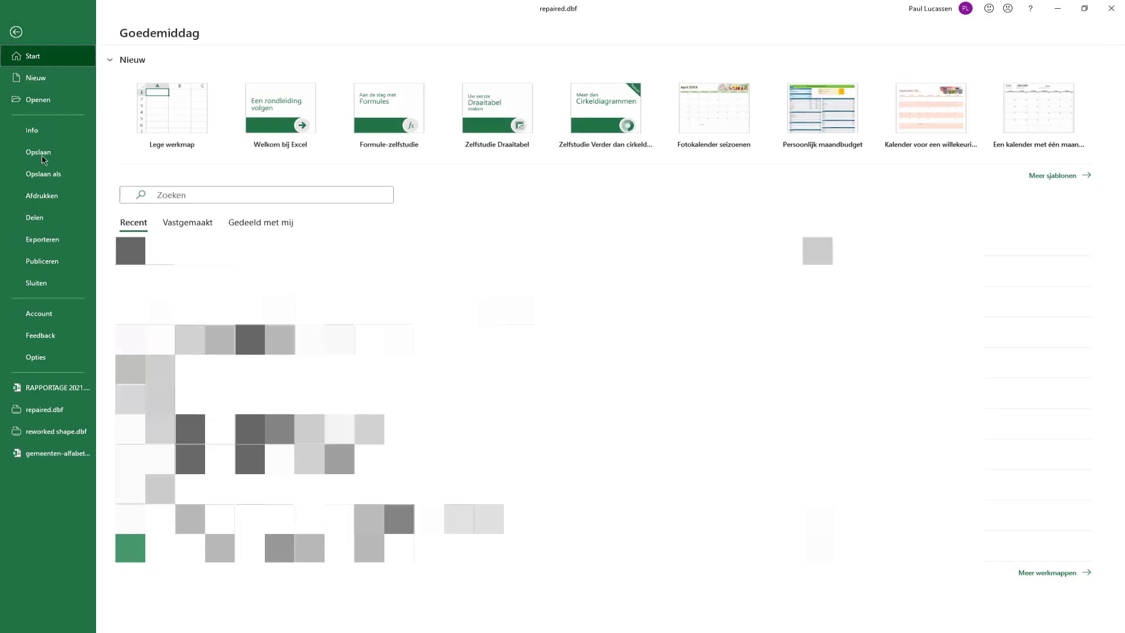
pyautogui.click(43, 174)
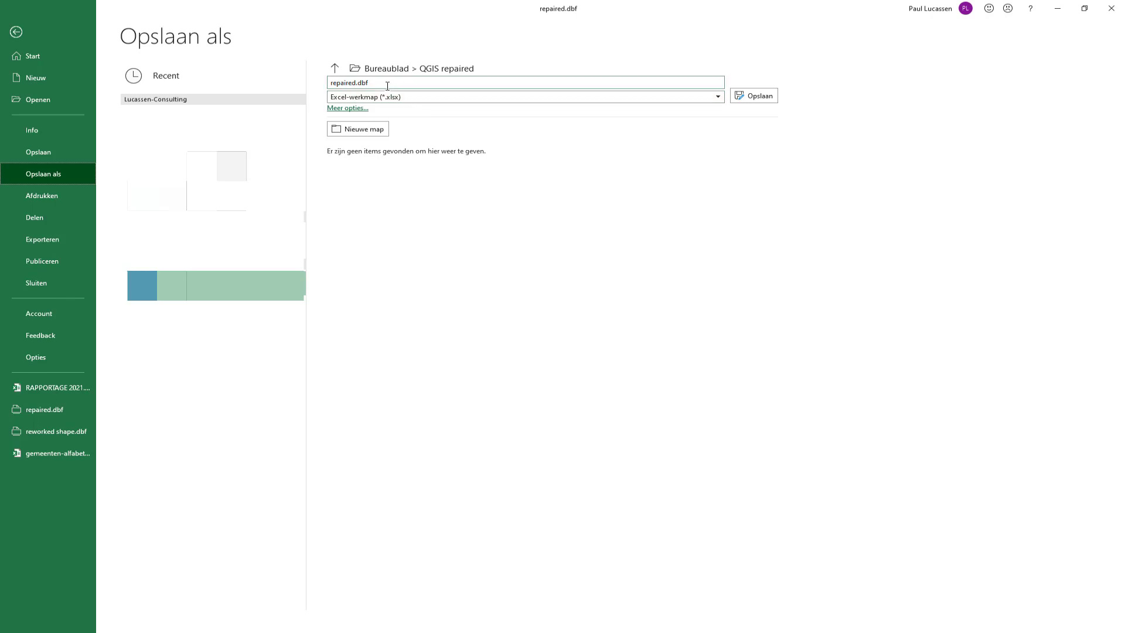
pyautogui.click(599, 96)
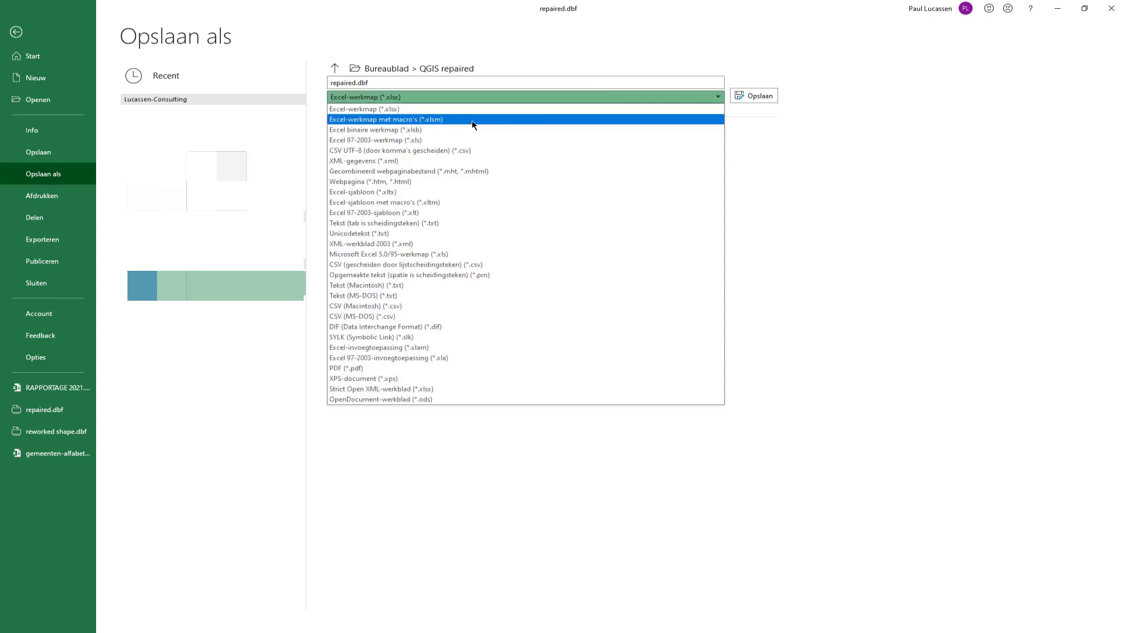
pyautogui.click(456, 111)
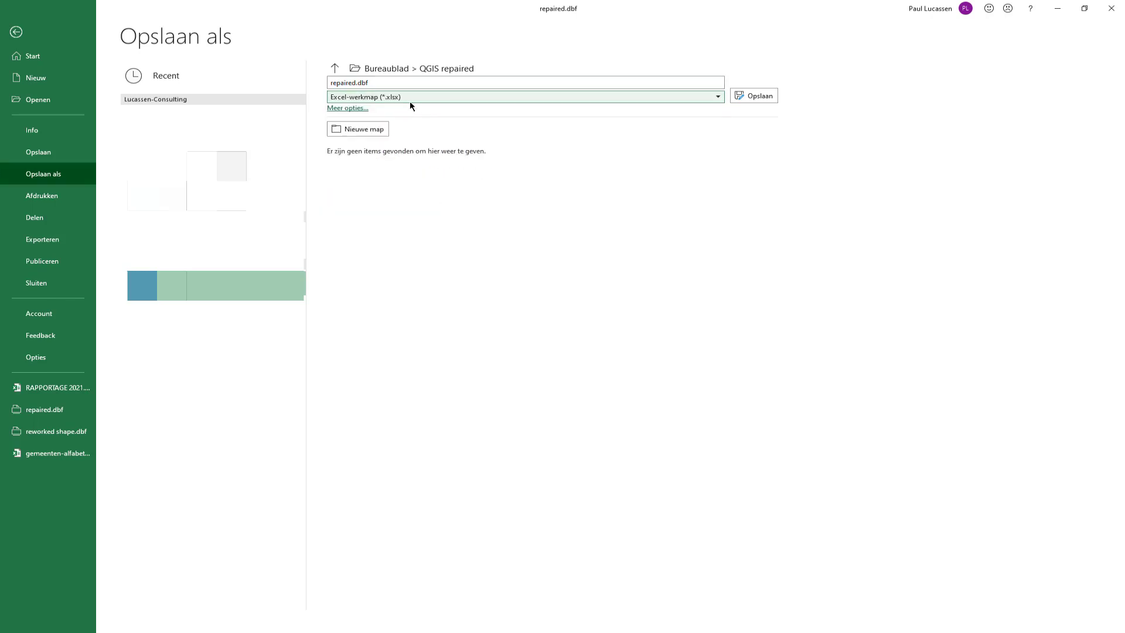
pyautogui.click(385, 86)
pyautogui.press('End')
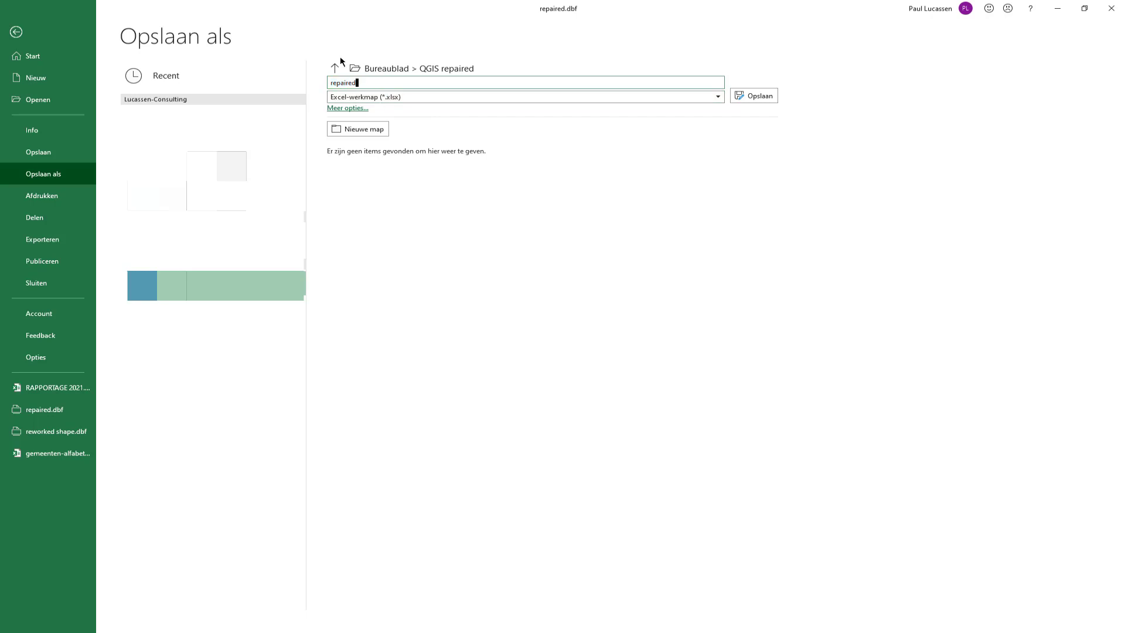
pyautogui.click(756, 95)
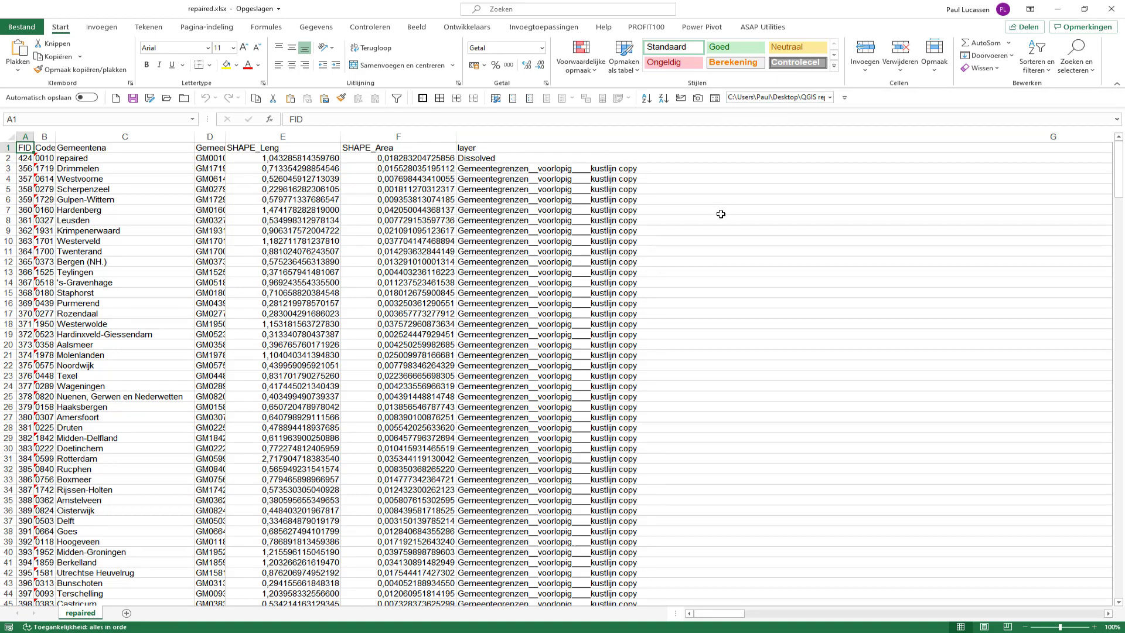
pyautogui.click(1111, 11)
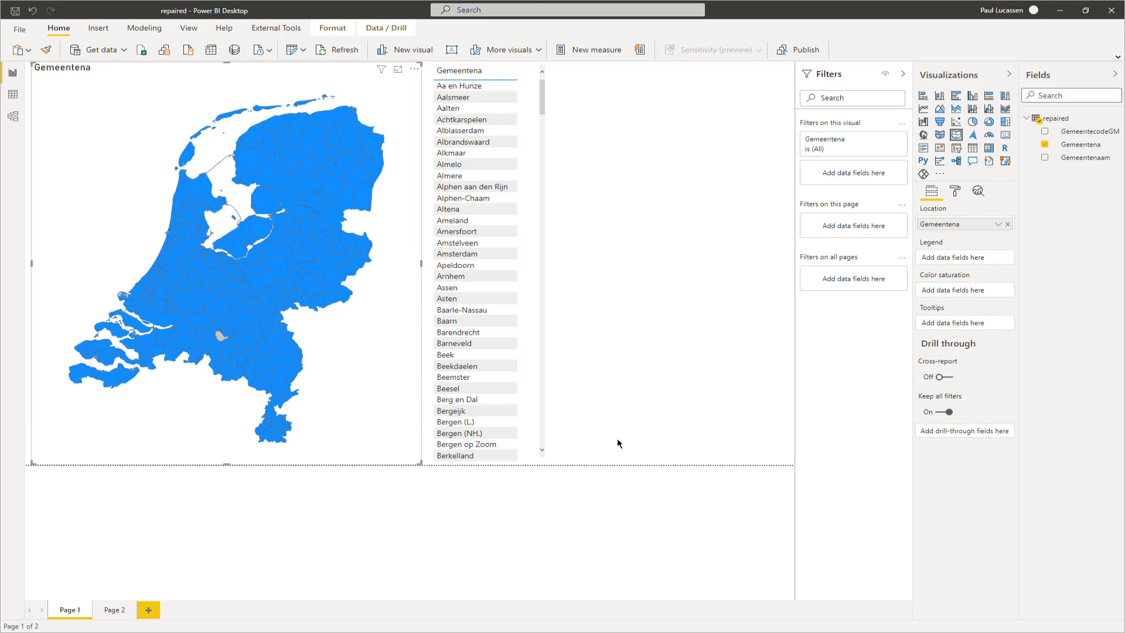
# In the repaired report in Power BI Desktop, examine the table and map visuals and the map's Shape format settings
pyautogui.click(522, 82)
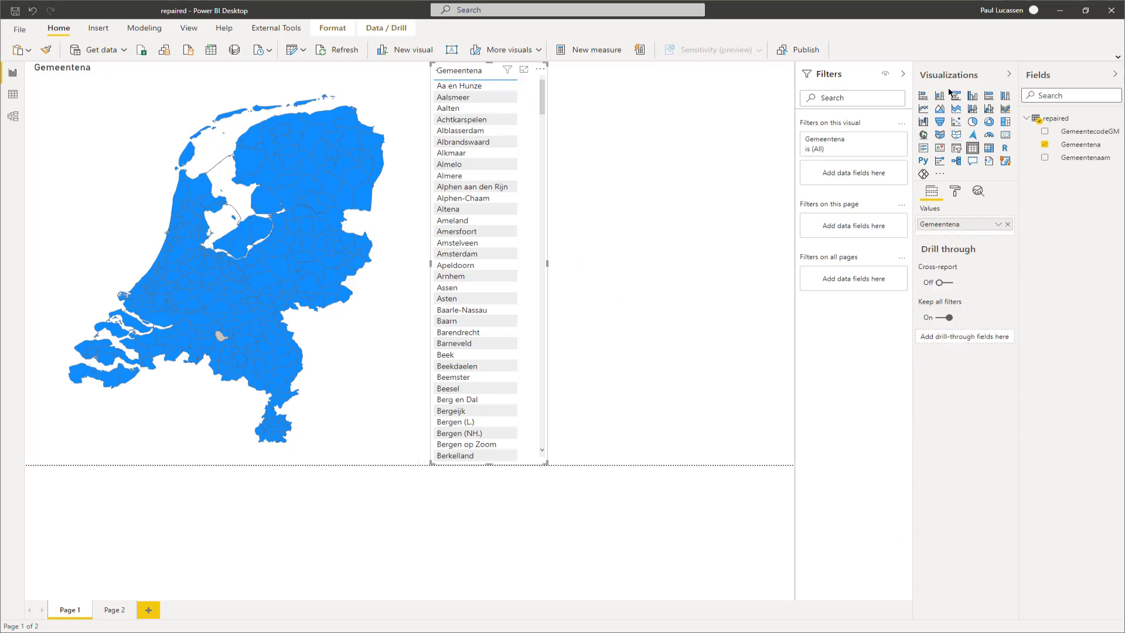
pyautogui.click(113, 136)
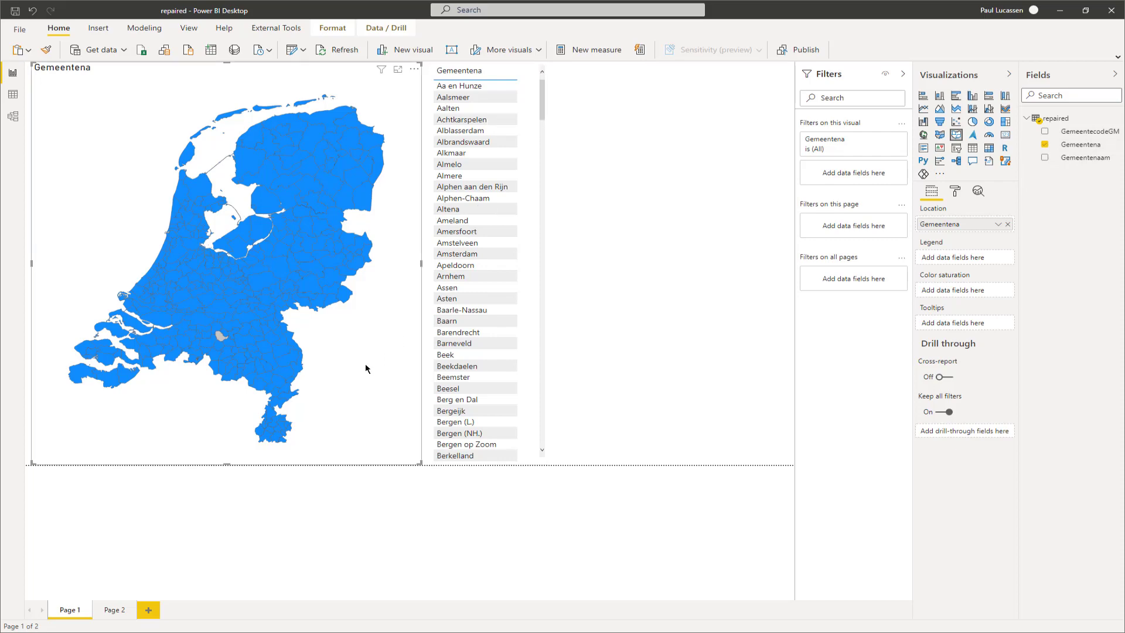
pyautogui.click(959, 192)
pyautogui.click(936, 273)
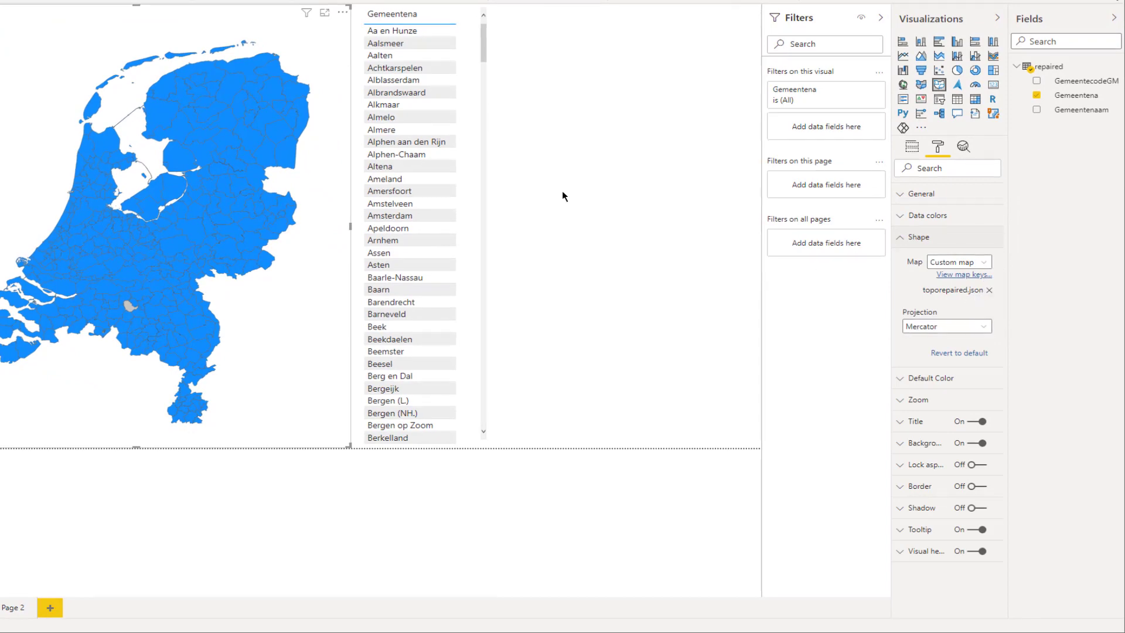
# Test cross-filtering by selecting the merged region and Midden-Groningen on the map, and Albrandswaard in the Gemeentena table
pyautogui.click(270, 73)
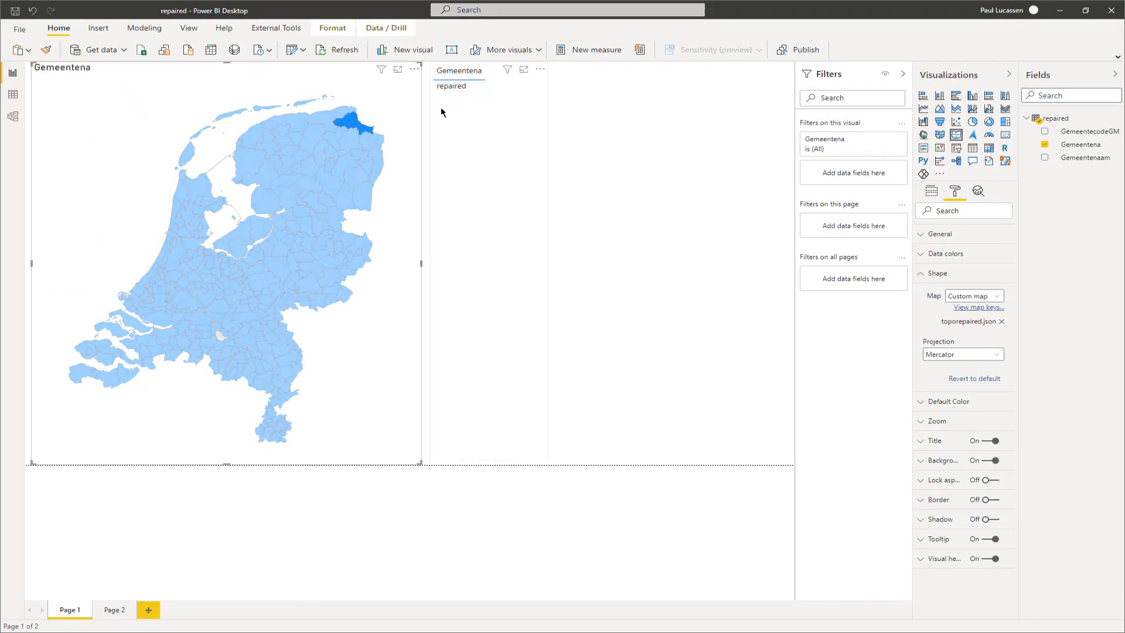
pyautogui.click(351, 143)
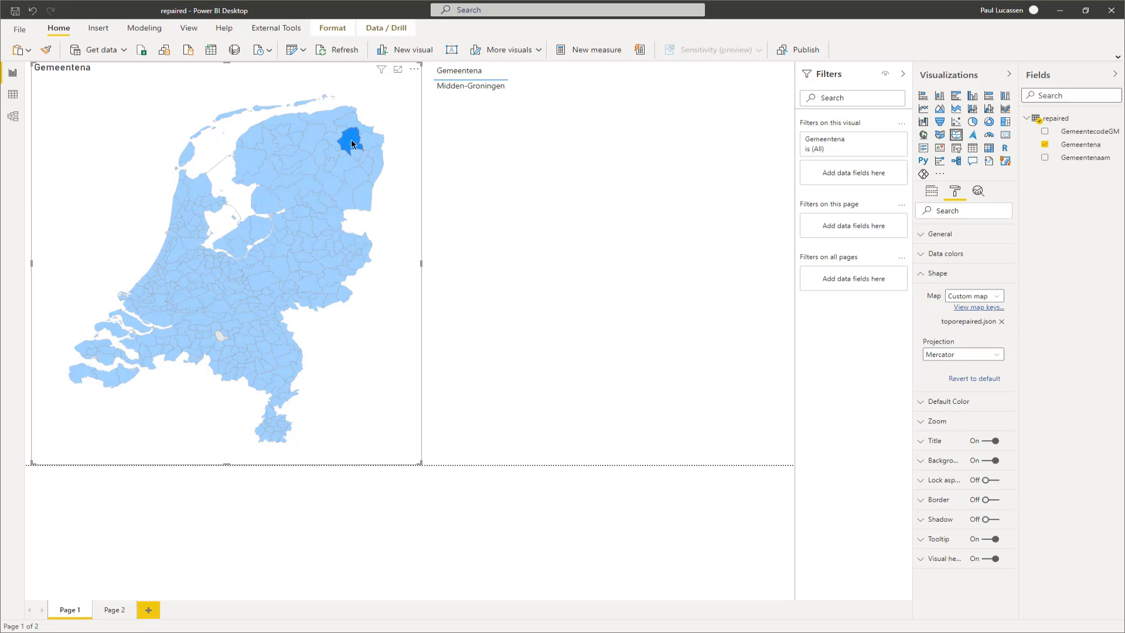
pyautogui.click(352, 142)
pyautogui.click(459, 146)
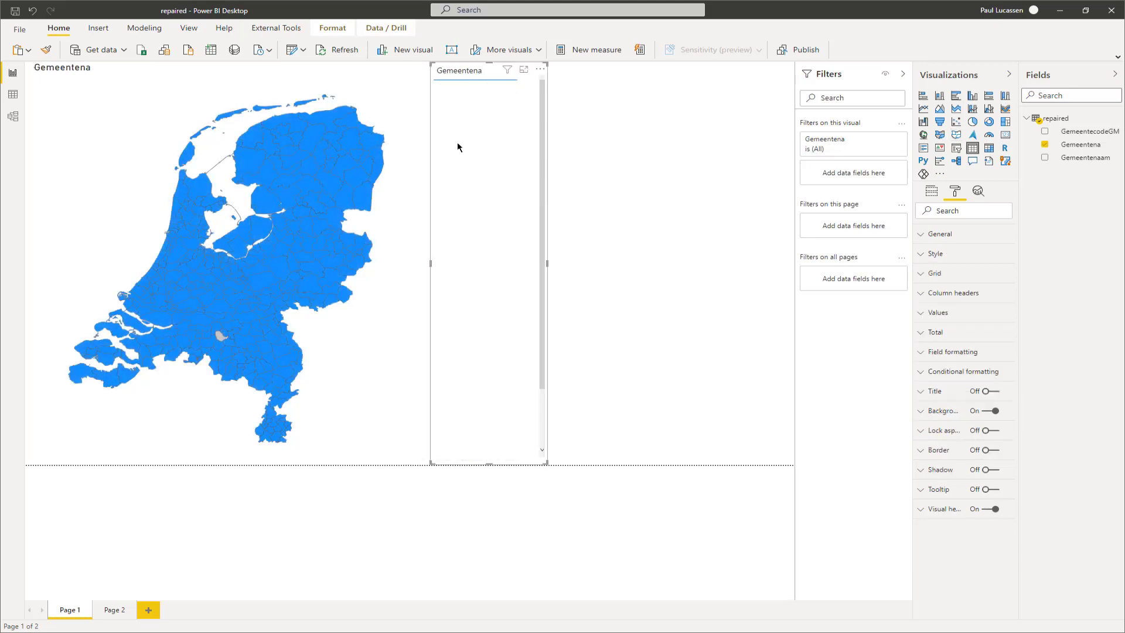
pyautogui.click(457, 141)
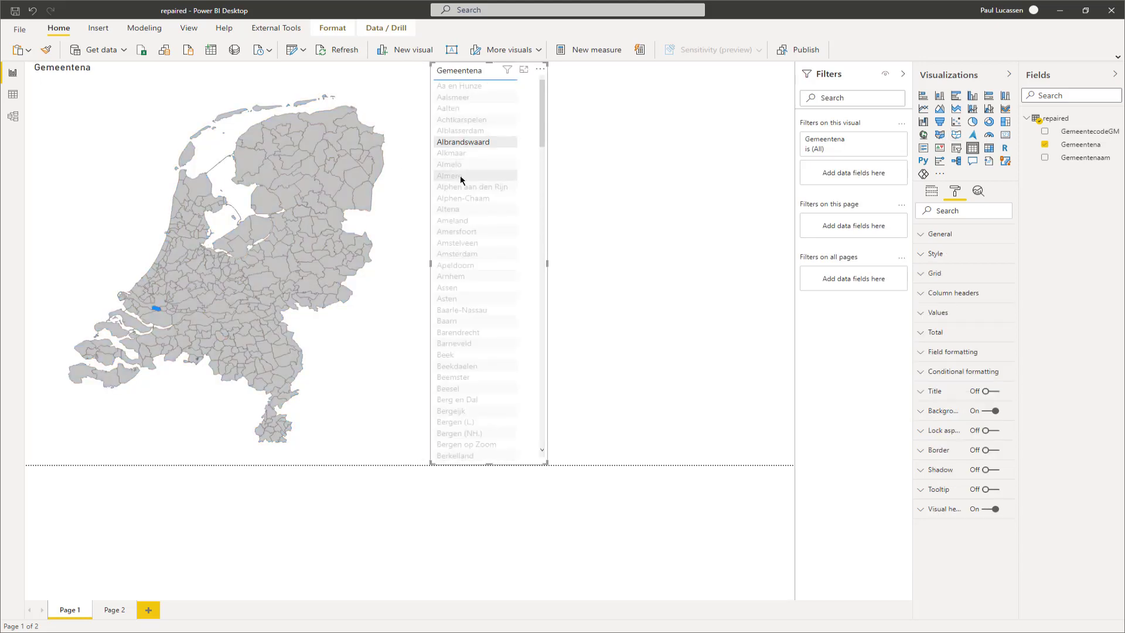